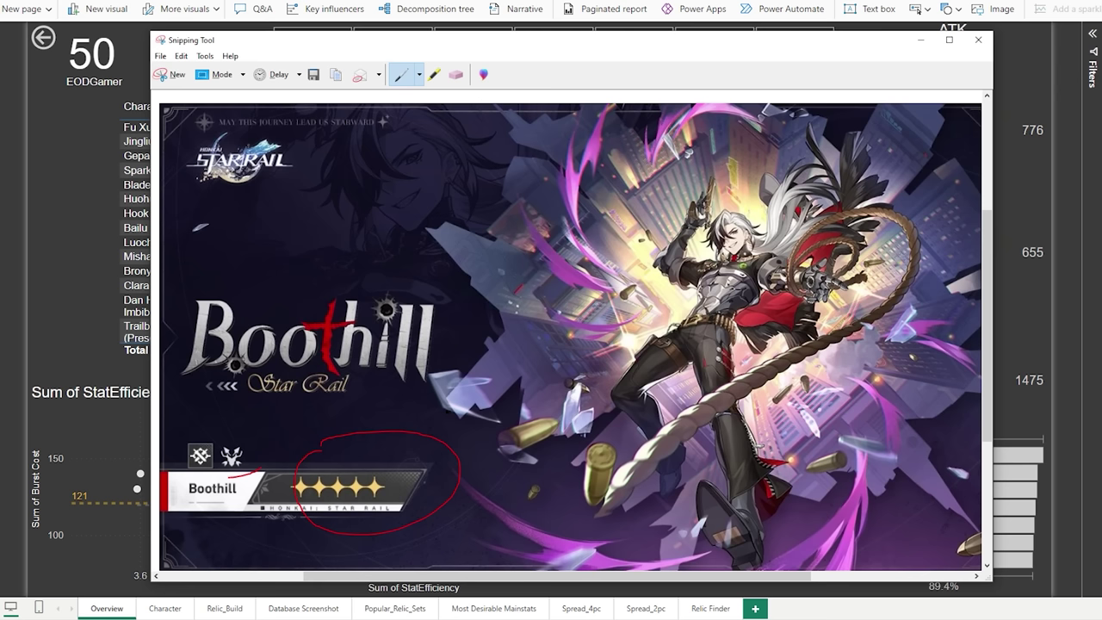
Step: Underline the five-star rating on the Boothill image and write "Ach" with arrows beside the Boothill title using the pen
{"action": "left_click_drag", "start_coordinate": [453, 408], "coordinate": [477, 380]}
{"action": "left_click_drag", "start_coordinate": [414, 519], "coordinate": [296, 508]}
{"action": "mouse_move", "coordinate": [500, 327]}
{"action": "left_mouse_down"}
{"action": "mouse_move", "coordinate": [487, 356]}
{"action": "mouse_move", "coordinate": [520, 372]}
{"action": "mouse_move", "coordinate": [568, 368]}
{"action": "left_mouse_up"}
{"action": "mouse_move", "coordinate": [452, 347]}
{"action": "left_mouse_down"}
{"action": "mouse_move", "coordinate": [452, 364]}
{"action": "mouse_move", "coordinate": [466, 354]}
{"action": "mouse_move", "coordinate": [471, 365]}
{"action": "left_mouse_up"}
Step: Handwrite the letters A, O, I, R, B above the Boothill title, with numbers over them and a double-headed arrow underneath
{"action": "mouse_move", "coordinate": [291, 264]}
{"action": "left_mouse_down"}
{"action": "mouse_move", "coordinate": [303, 222]}
{"action": "mouse_move", "coordinate": [318, 257]}
{"action": "left_mouse_up"}
{"action": "mouse_move", "coordinate": [281, 250]}
{"action": "left_mouse_down"}
{"action": "mouse_move", "coordinate": [392, 229]}
{"action": "mouse_move", "coordinate": [452, 238]}
{"action": "mouse_move", "coordinate": [453, 259]}
{"action": "left_mouse_up"}
{"action": "left_click_drag", "start_coordinate": [451, 224], "coordinate": [465, 248]}
{"action": "left_click_drag", "start_coordinate": [420, 216], "coordinate": [417, 262]}
{"action": "left_click_drag", "start_coordinate": [334, 186], "coordinate": [400, 219]}
{"action": "left_click_drag", "start_coordinate": [449, 193], "coordinate": [522, 250]}
{"action": "mouse_move", "coordinate": [372, 276]}
{"action": "left_mouse_down"}
{"action": "mouse_move", "coordinate": [354, 283]}
{"action": "mouse_move", "coordinate": [490, 277]}
{"action": "left_mouse_up"}
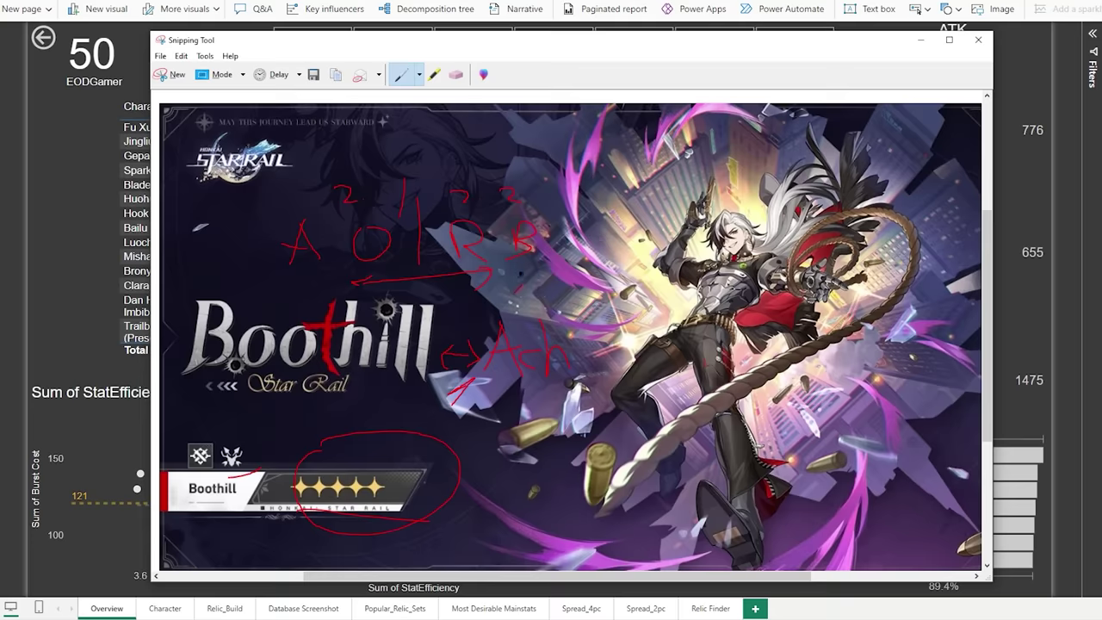
Step: Switch to the Power BI report and display Bootleg's stats on the Character page
{"action": "left_click", "coordinate": [920, 42]}
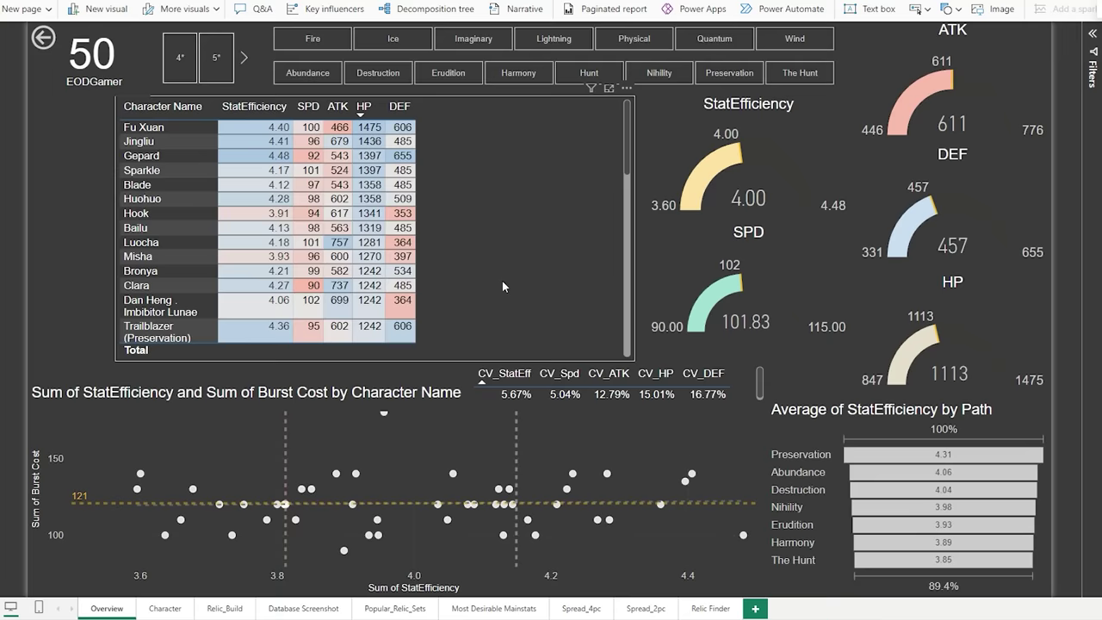
{"action": "left_click", "coordinate": [164, 608]}
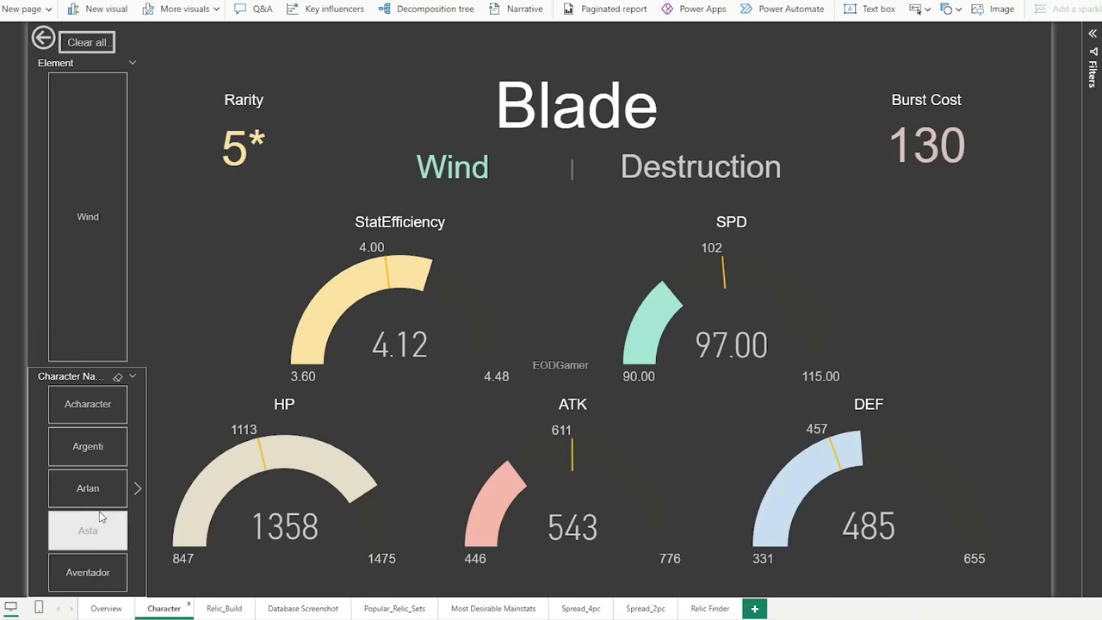
{"action": "scroll", "coordinate": [86, 500], "scroll_direction": "down", "scroll_amount": 3}
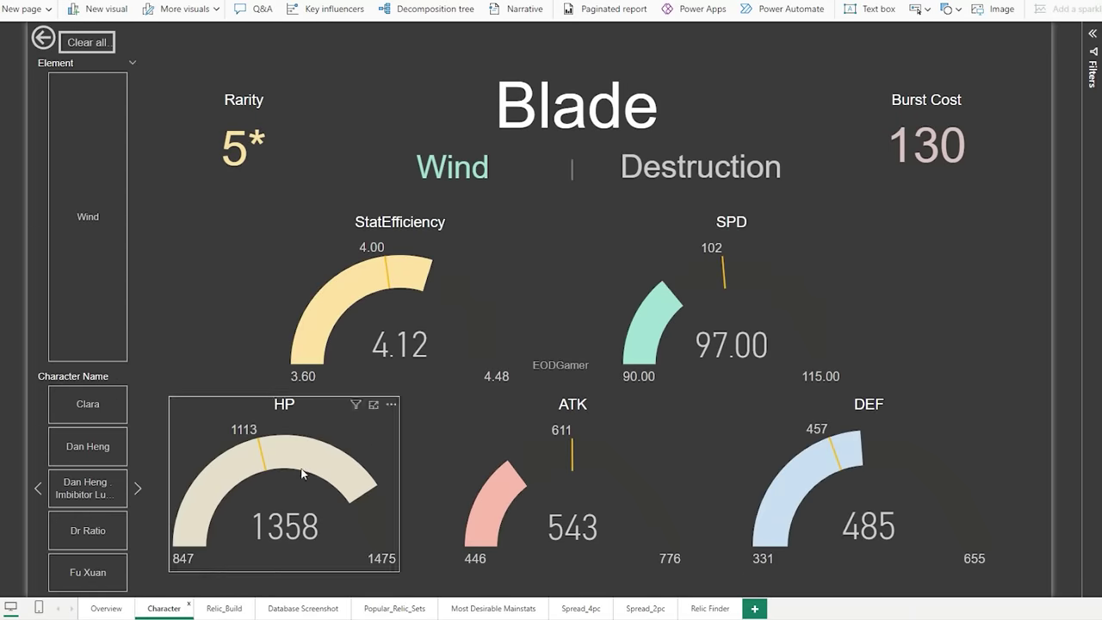
{"action": "scroll", "coordinate": [91, 523], "scroll_direction": "down", "scroll_amount": 2}
{"action": "scroll", "coordinate": [109, 523], "scroll_direction": "up", "scroll_amount": 3}
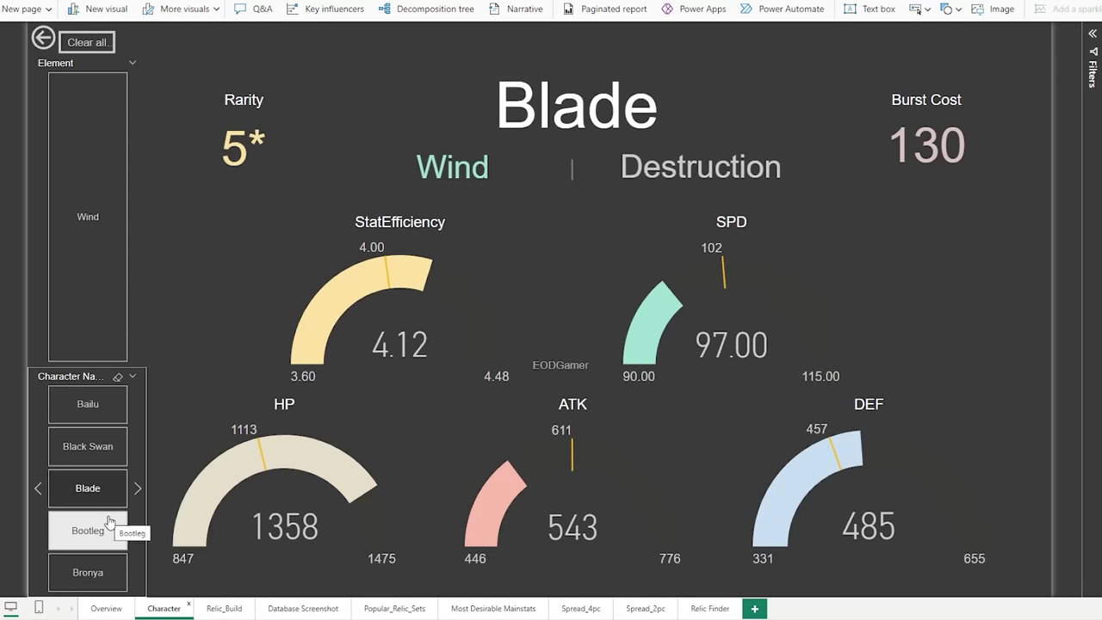
{"action": "left_click", "coordinate": [88, 531]}
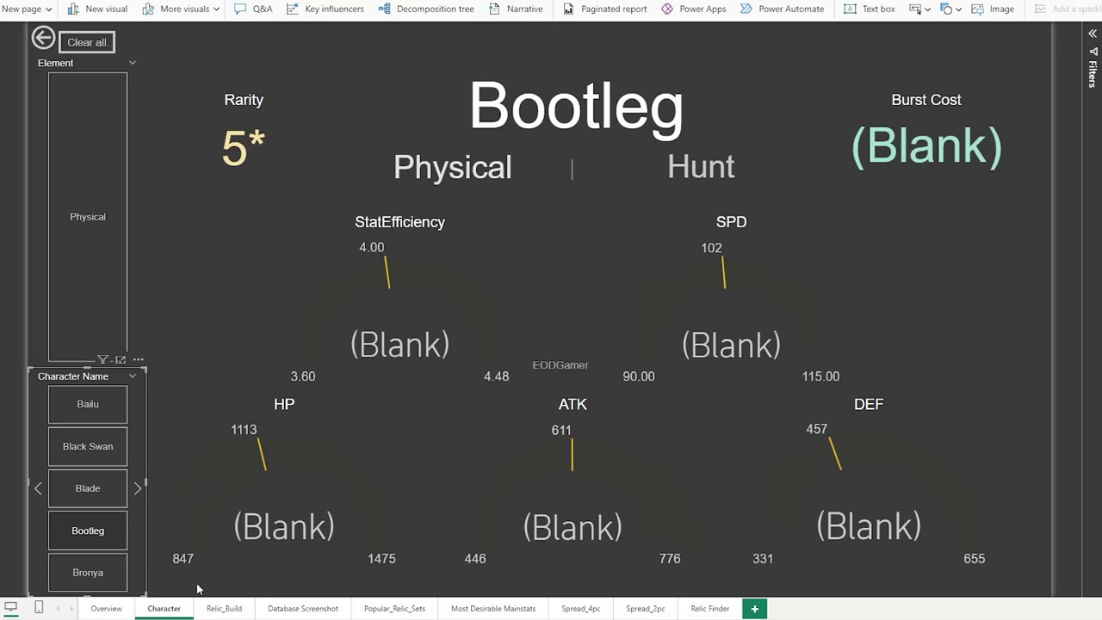
Step: Clear the Hunt path filter on the Overview page, recheck Bootleg's Character page and return to the Overview
{"action": "left_click", "coordinate": [107, 609]}
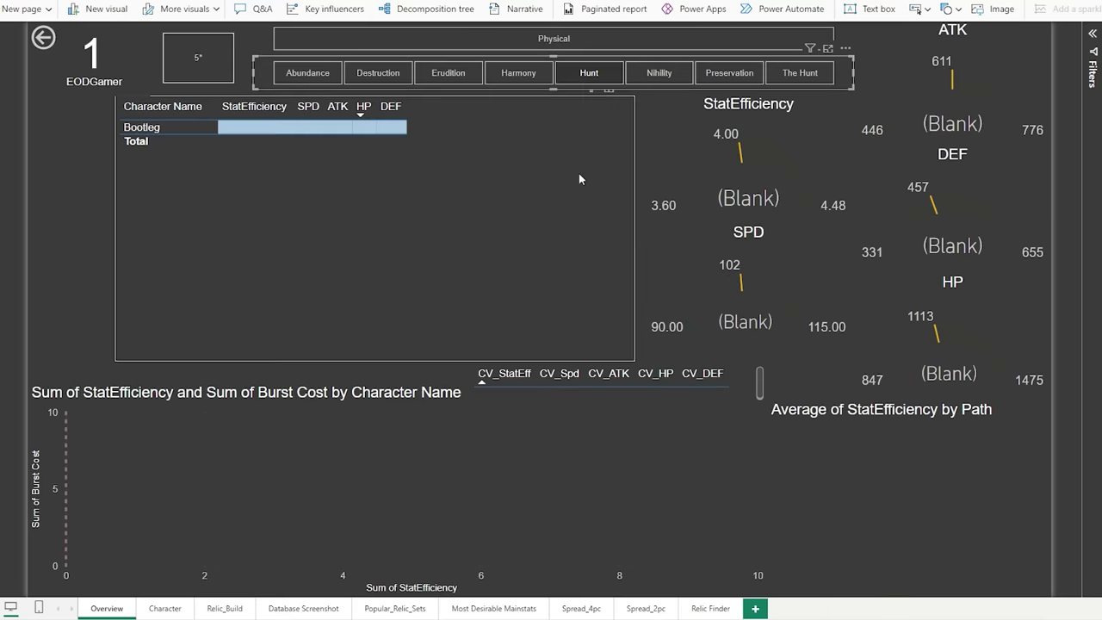
{"action": "left_click", "coordinate": [584, 82]}
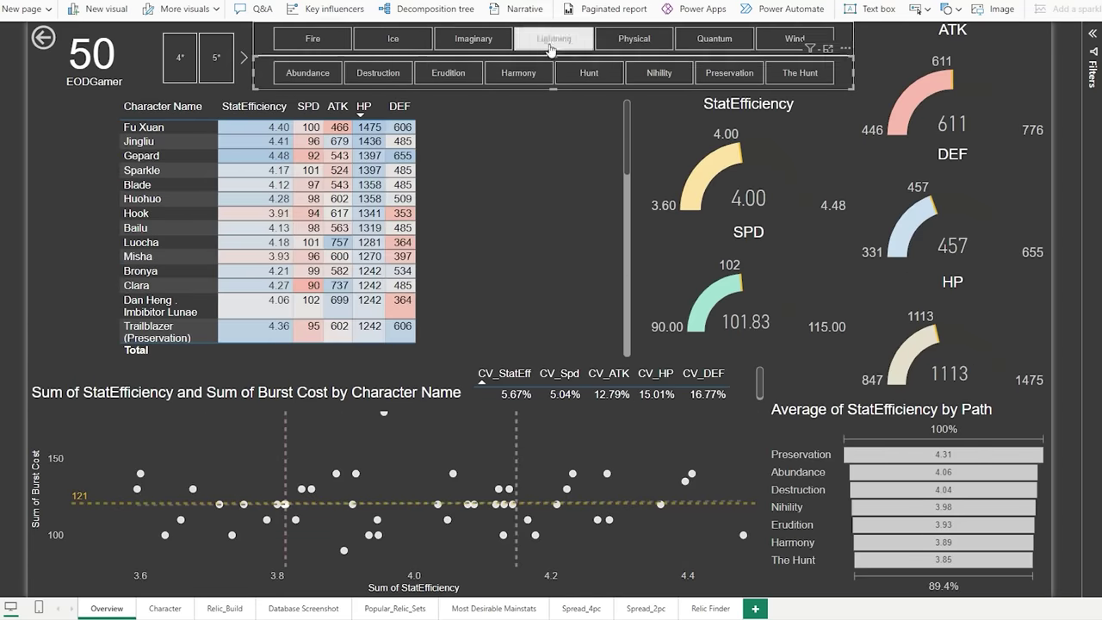
{"action": "left_click", "coordinate": [165, 609]}
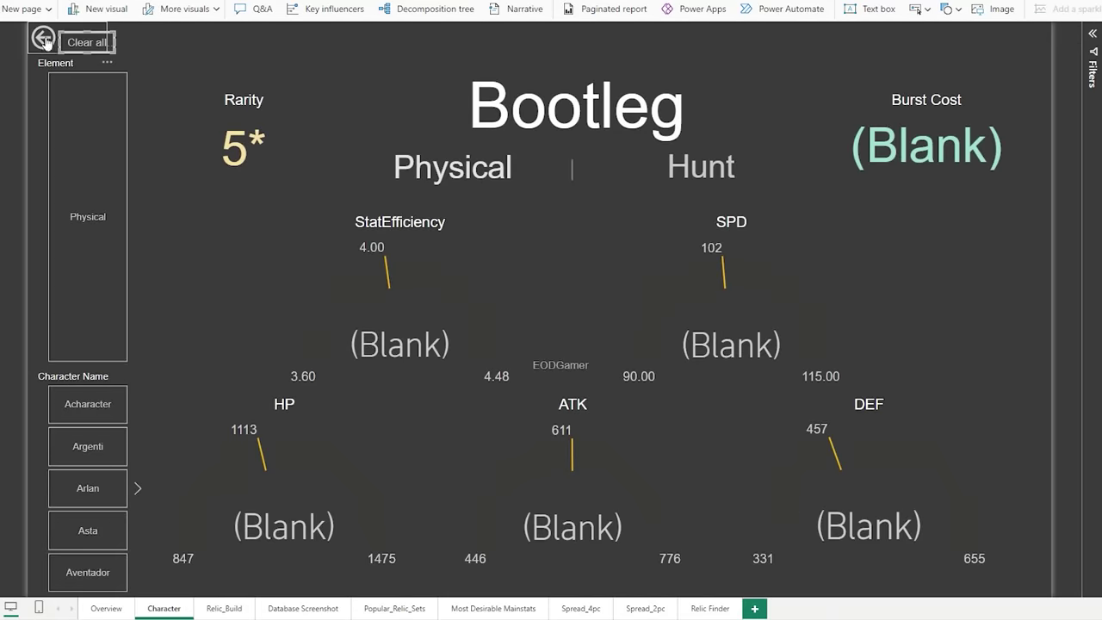
{"action": "left_click", "coordinate": [116, 609]}
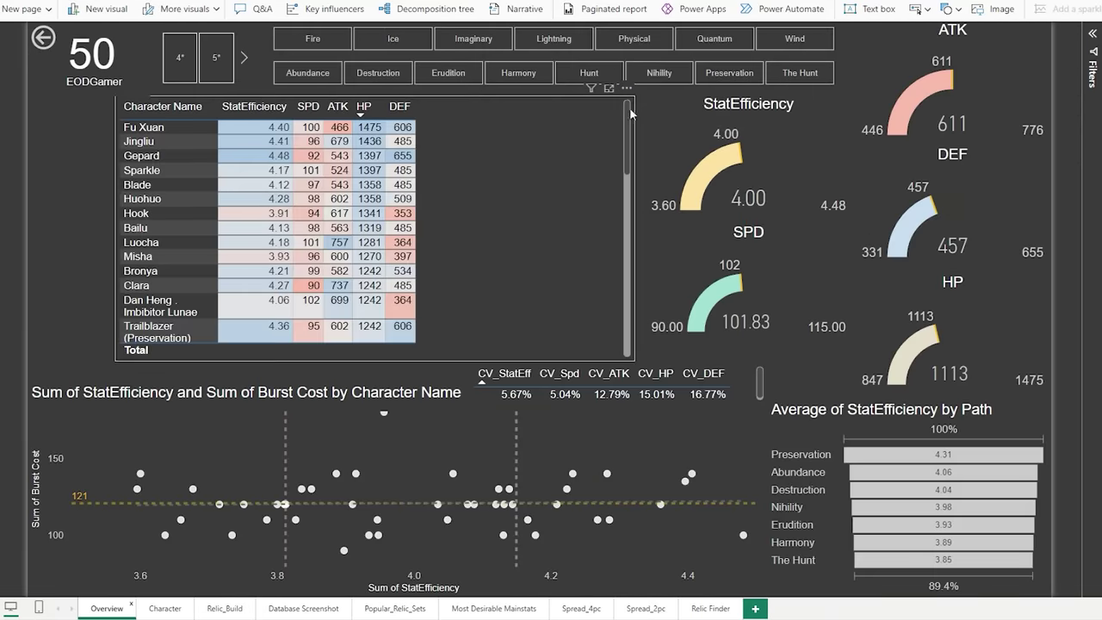
Step: Compare The Hunt, Abundance, Nihility, Preservation, Erudition and Harmony through the StatEfficiency by Path chart, recheck The Hunt and clear the selection
{"action": "left_click", "coordinate": [929, 561]}
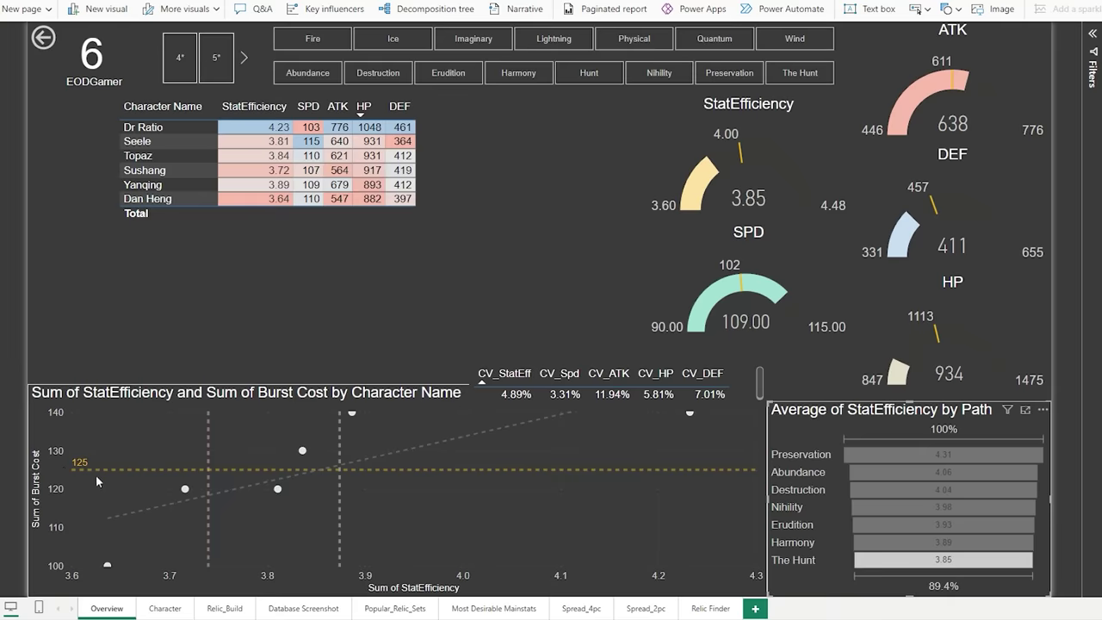
{"action": "left_click", "coordinate": [921, 473]}
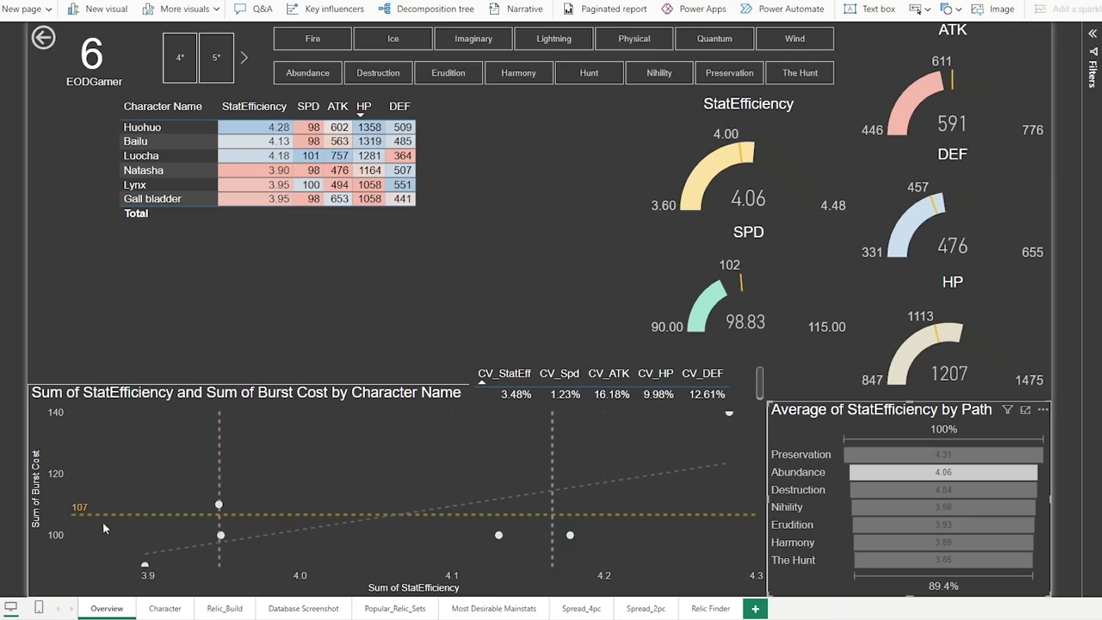
{"action": "left_click", "coordinate": [938, 506]}
{"action": "left_click", "coordinate": [867, 456]}
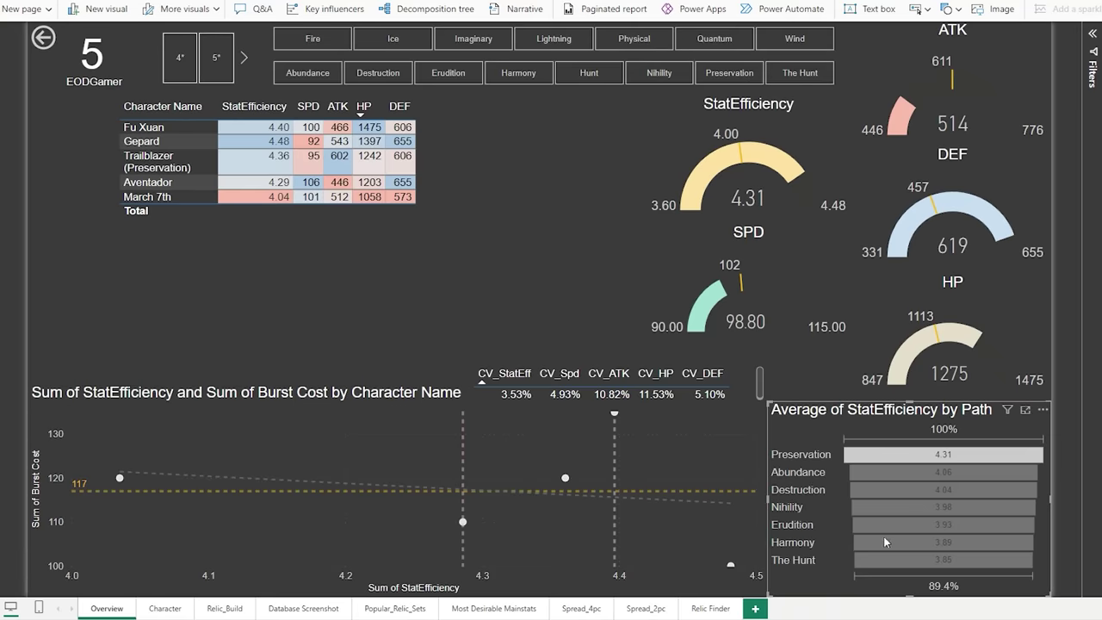
{"action": "left_click", "coordinate": [929, 525]}
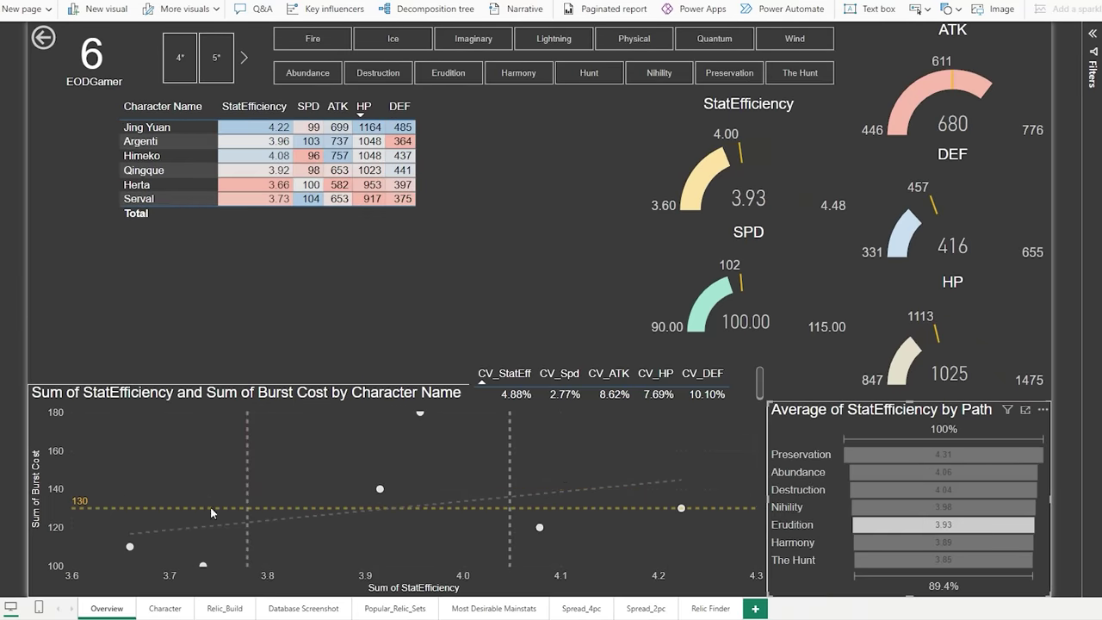
{"action": "left_click", "coordinate": [949, 544]}
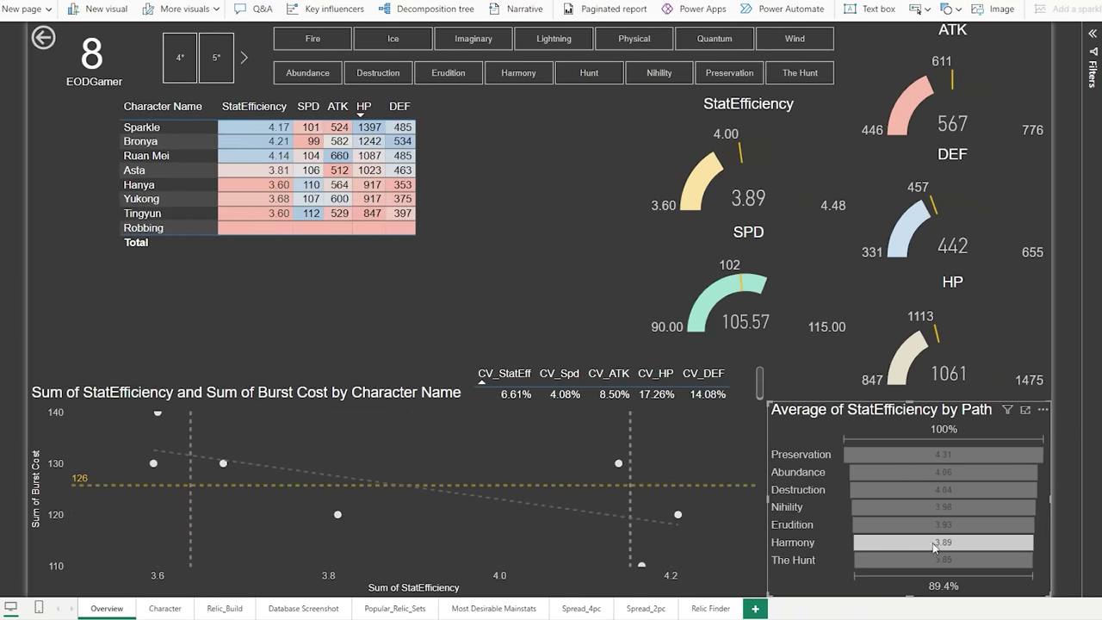
{"action": "left_click", "coordinate": [983, 562]}
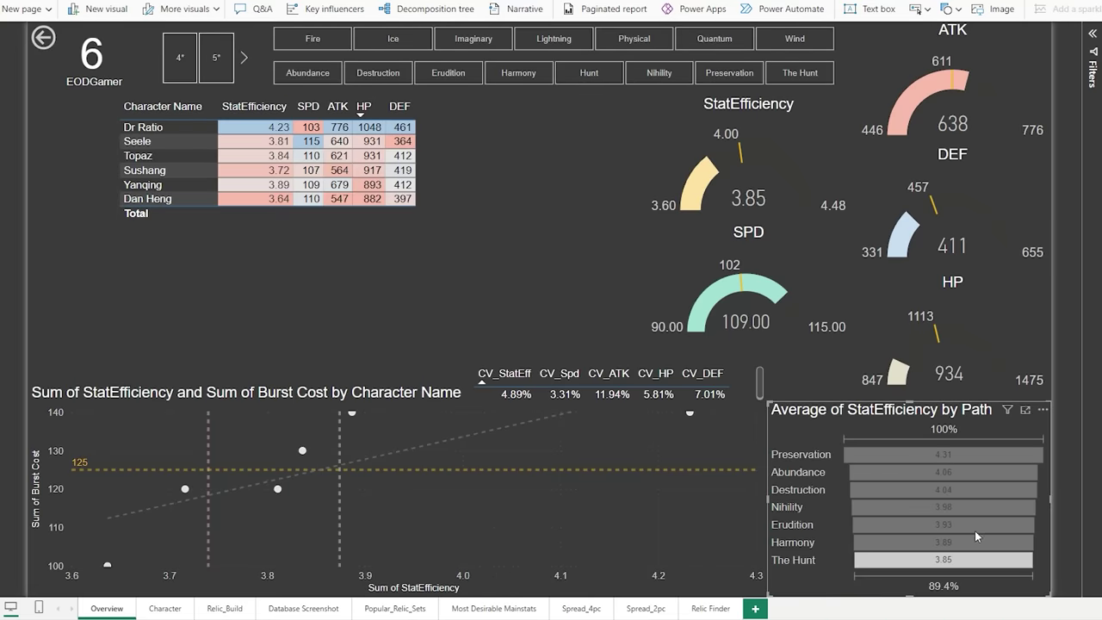
{"action": "left_click", "coordinate": [958, 559]}
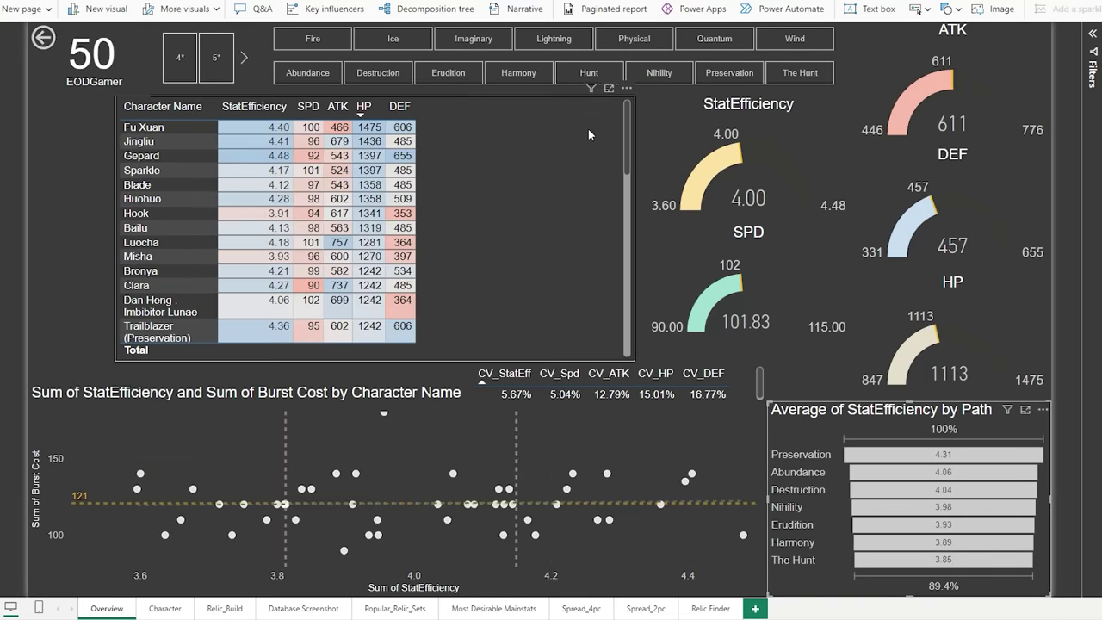
Step: Compare Physical and Quantum characters through the Overview's element filter, leaving it set to Physical
{"action": "left_click", "coordinate": [634, 37]}
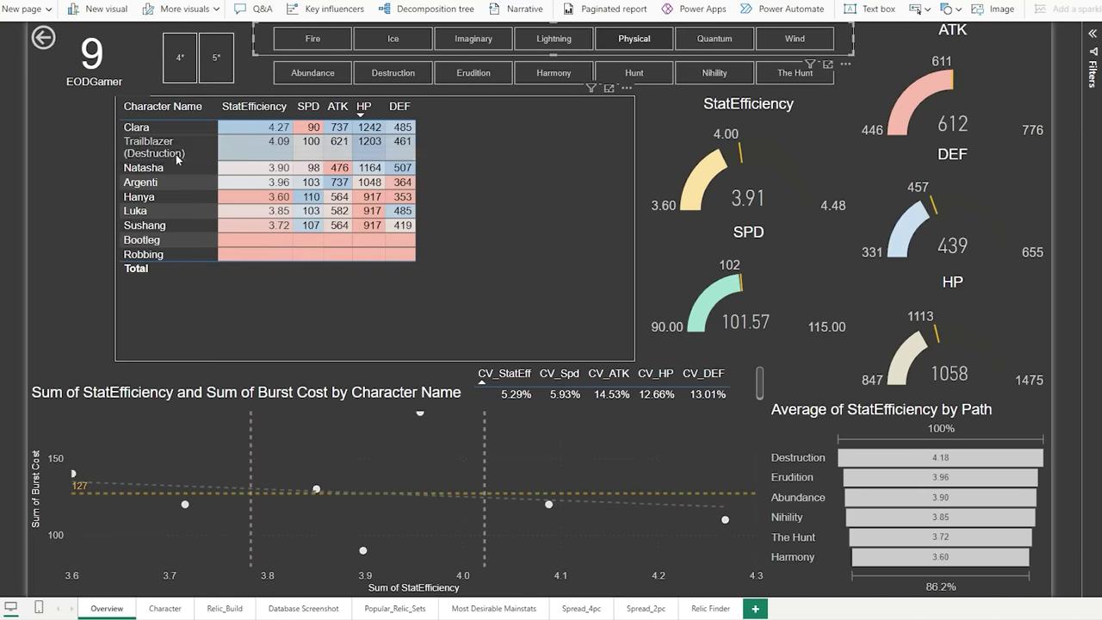
{"action": "left_click", "coordinate": [634, 43]}
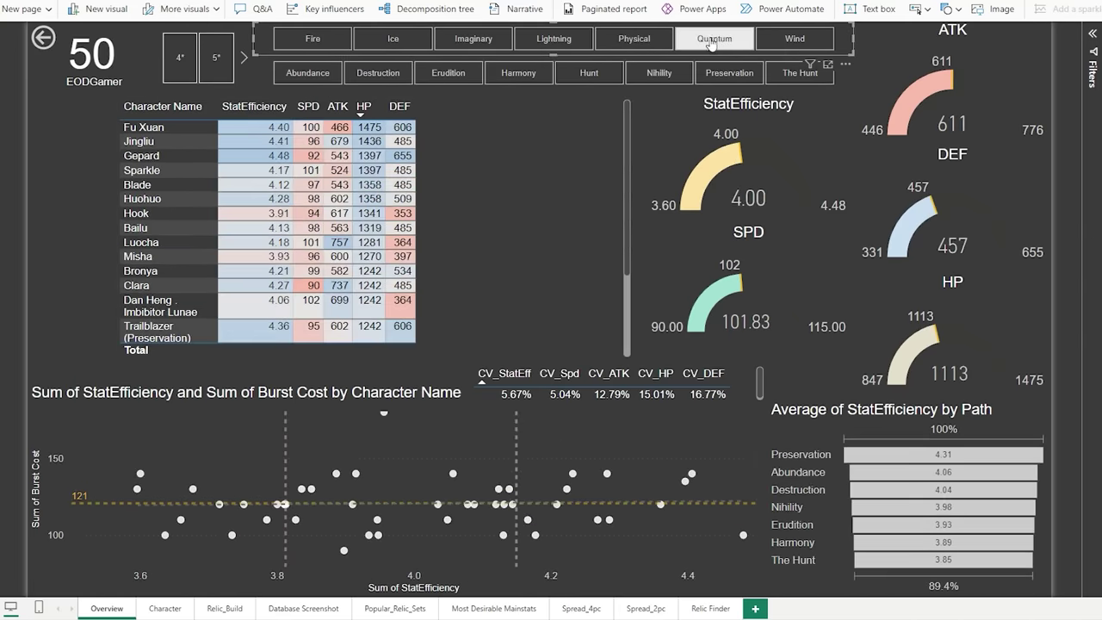
{"action": "left_click", "coordinate": [715, 39]}
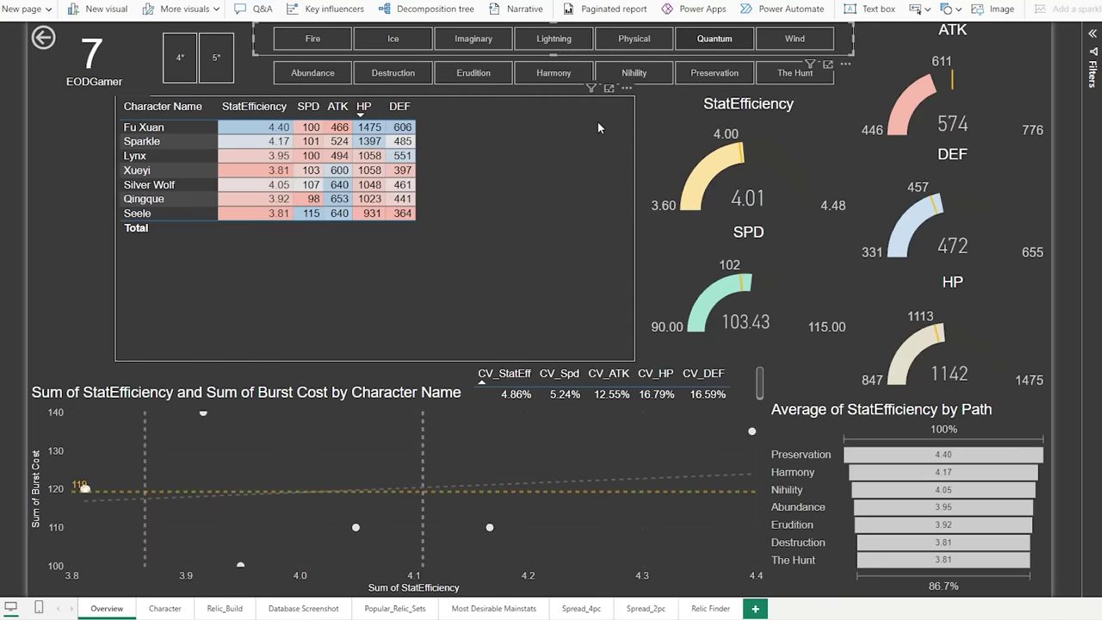
{"action": "left_click", "coordinate": [634, 38]}
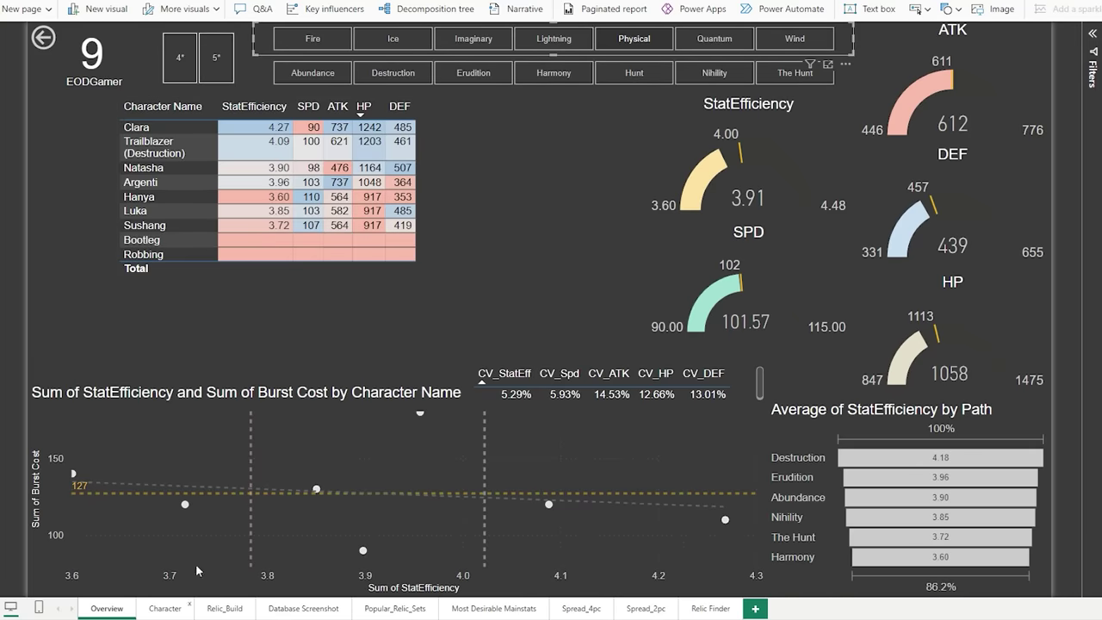
Step: Show Acharacter's stats on the Character page, and find and display Seele's for comparison
{"action": "left_click", "coordinate": [168, 608]}
{"action": "left_click", "coordinate": [101, 408]}
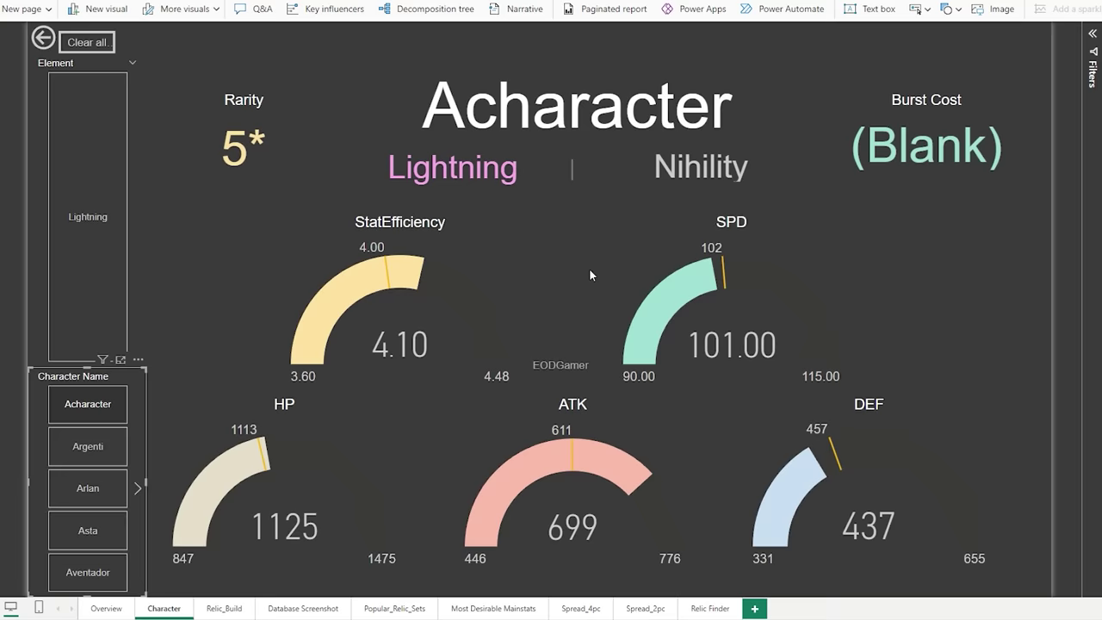
{"action": "scroll", "coordinate": [90, 508], "scroll_direction": "down", "scroll_amount": 6}
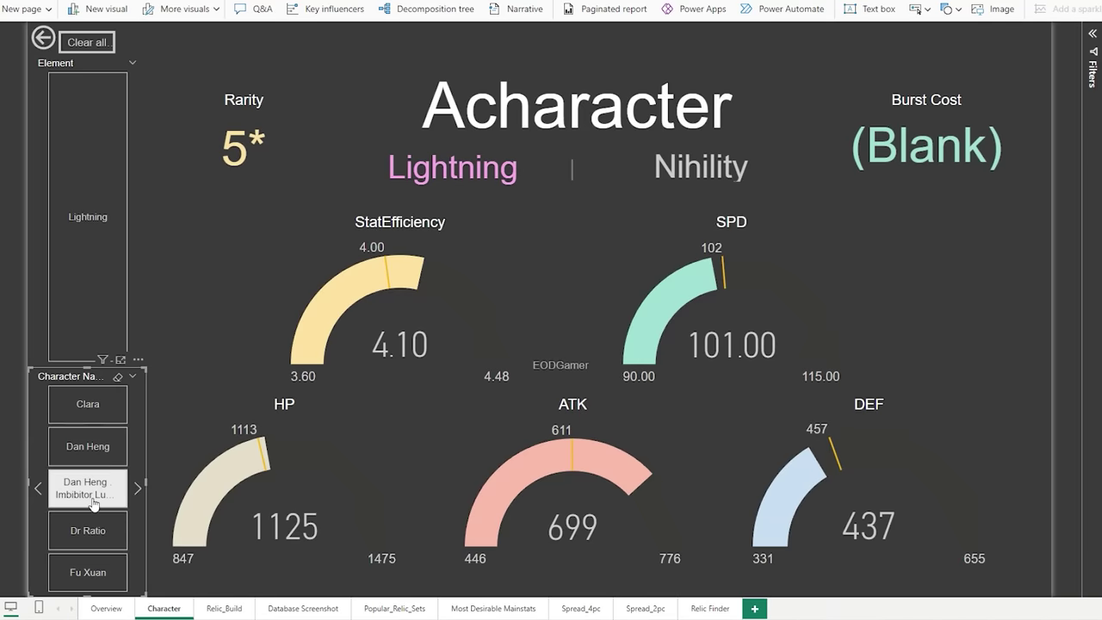
{"action": "scroll", "coordinate": [112, 527], "scroll_direction": "down", "scroll_amount": 6}
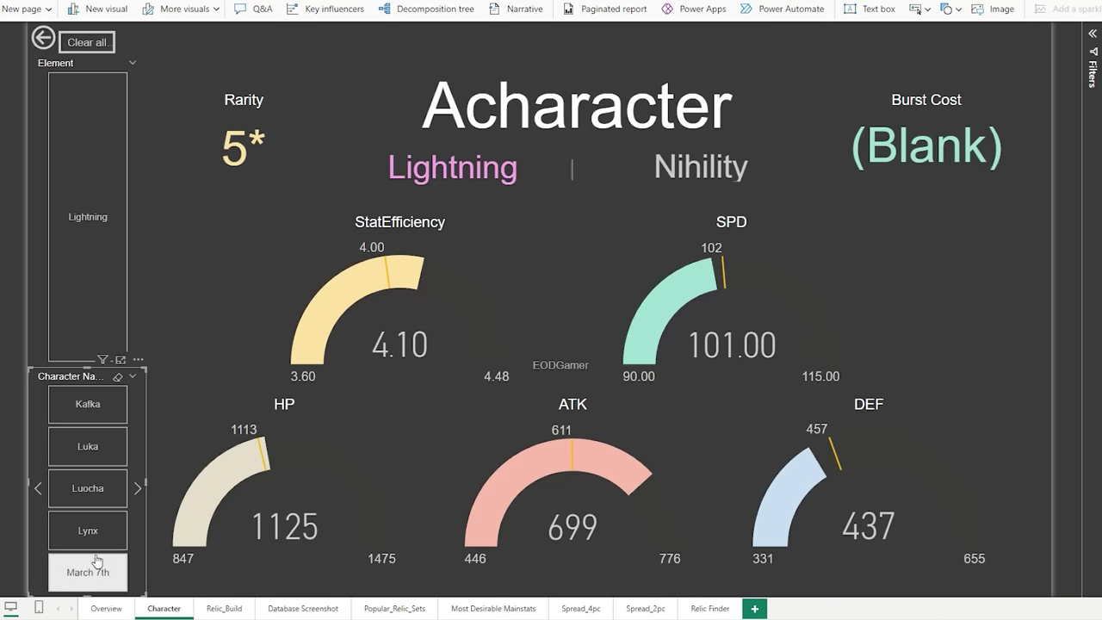
{"action": "scroll", "coordinate": [102, 556], "scroll_direction": "down", "scroll_amount": 3}
{"action": "scroll", "coordinate": [96, 538], "scroll_direction": "up", "scroll_amount": 3}
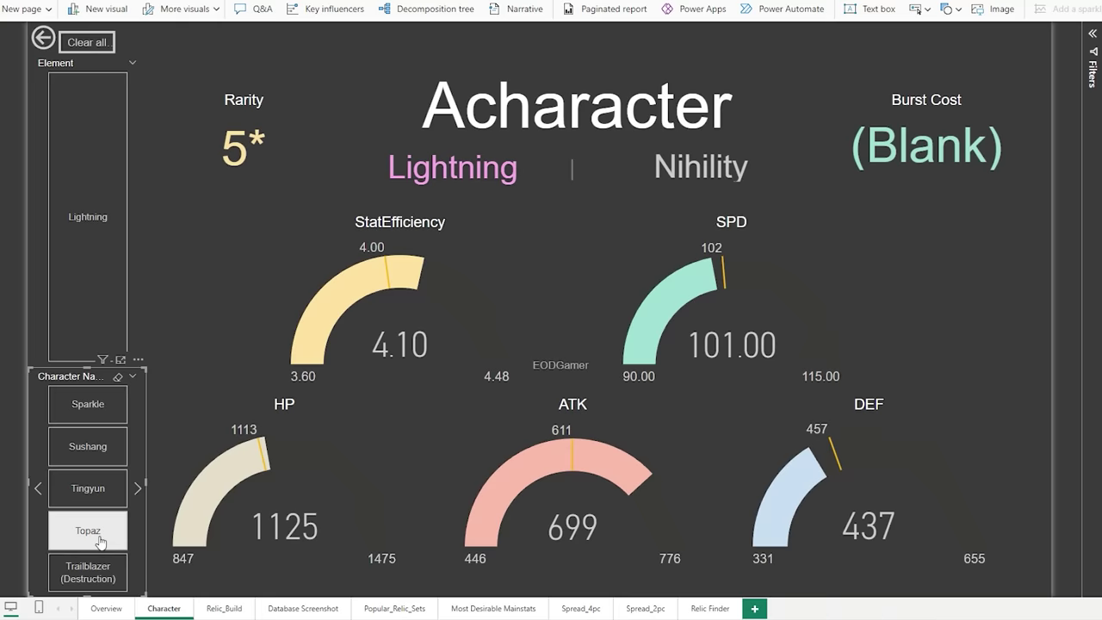
{"action": "scroll", "coordinate": [84, 413], "scroll_direction": "up", "scroll_amount": 3}
{"action": "left_click", "coordinate": [87, 488]}
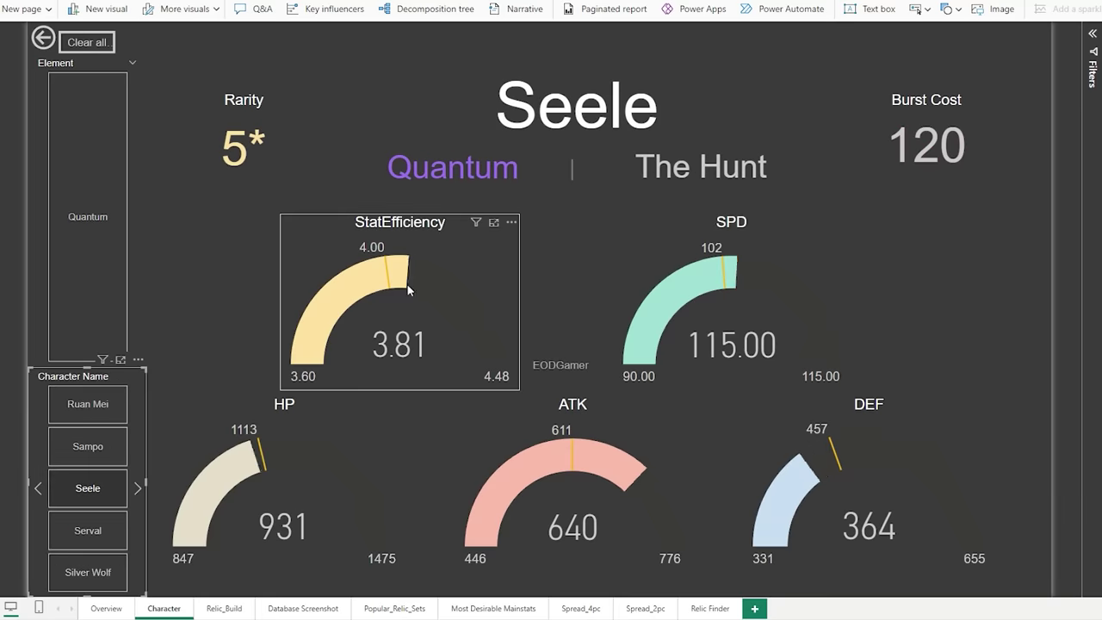
Step: Display the stats of Dan Heng Imbibitor Lunae on the Character page and select Acharacter again
{"action": "scroll", "coordinate": [93, 517], "scroll_direction": "up", "scroll_amount": 5}
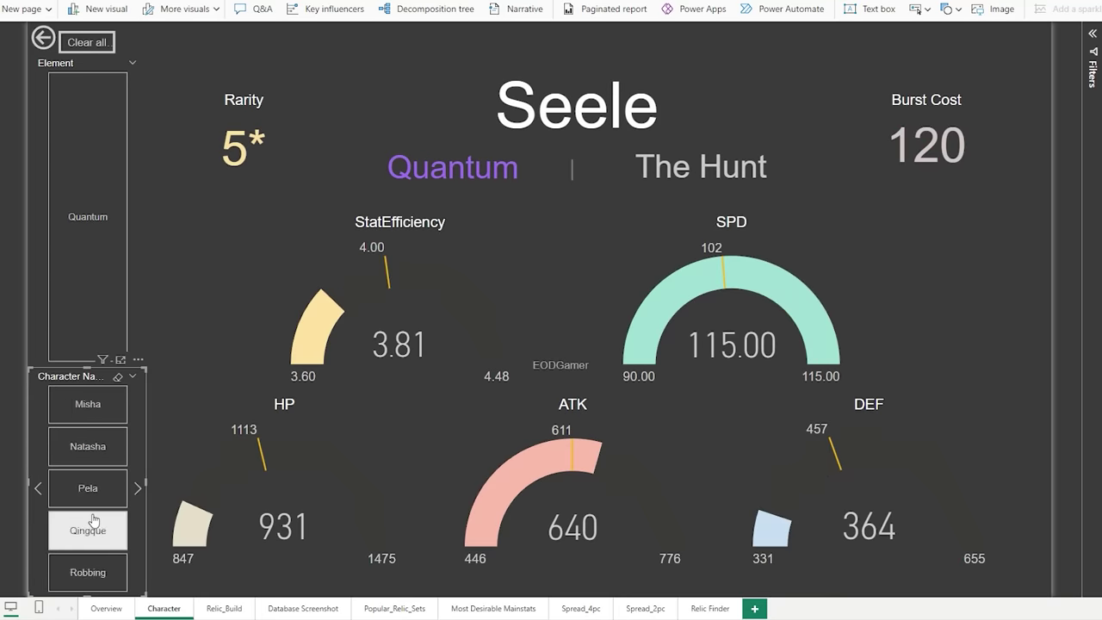
{"action": "scroll", "coordinate": [93, 518], "scroll_direction": "up", "scroll_amount": 4}
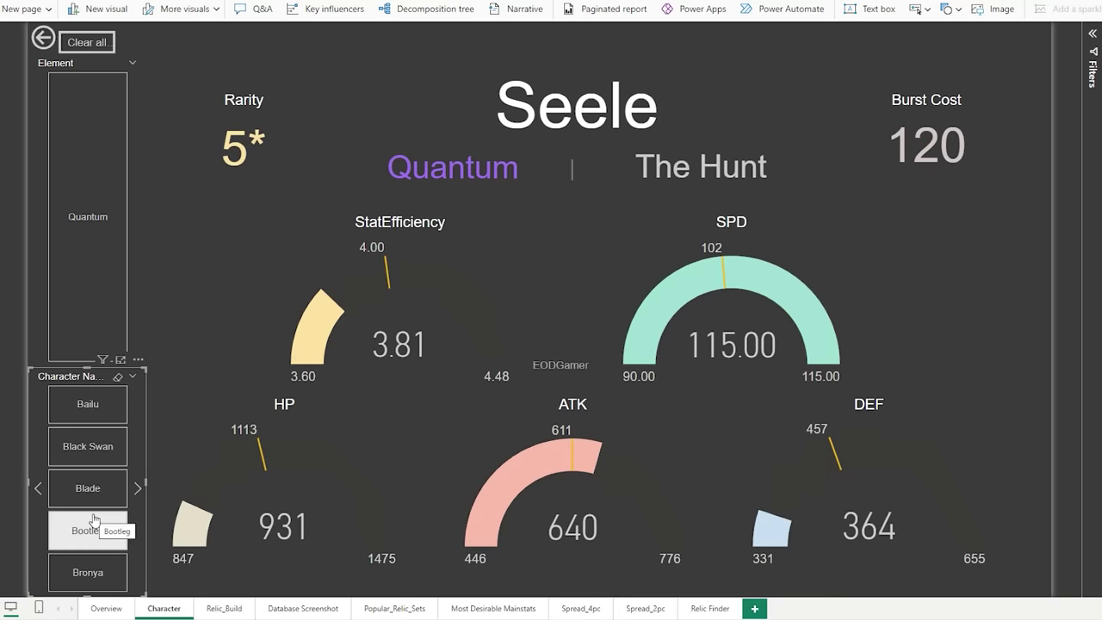
{"action": "left_click", "coordinate": [93, 497]}
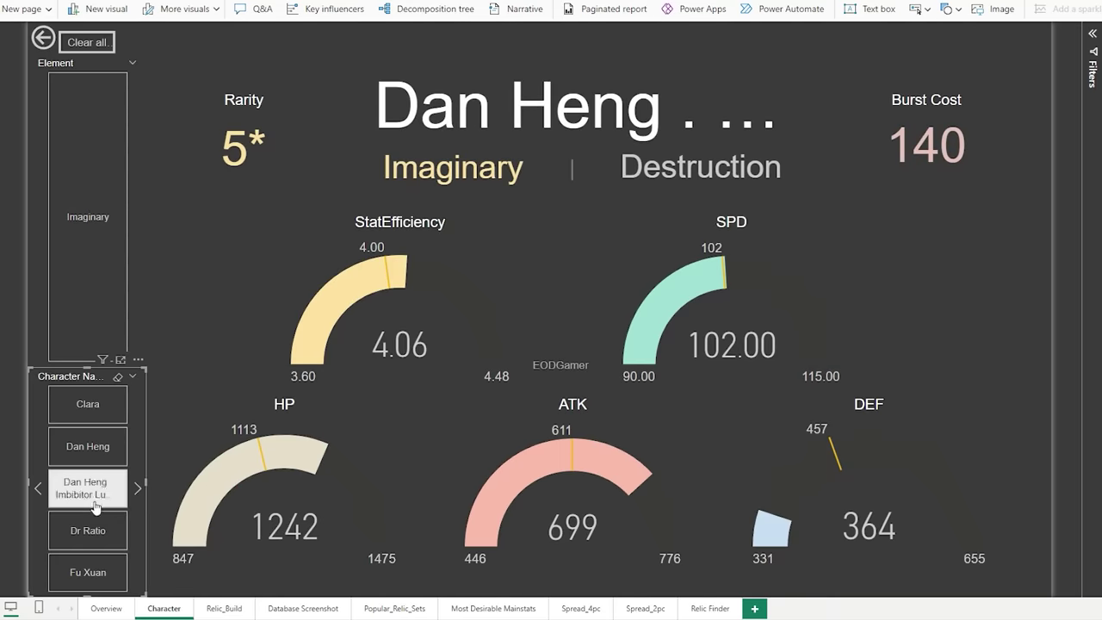
{"action": "scroll", "coordinate": [101, 491], "scroll_direction": "up", "scroll_amount": 3}
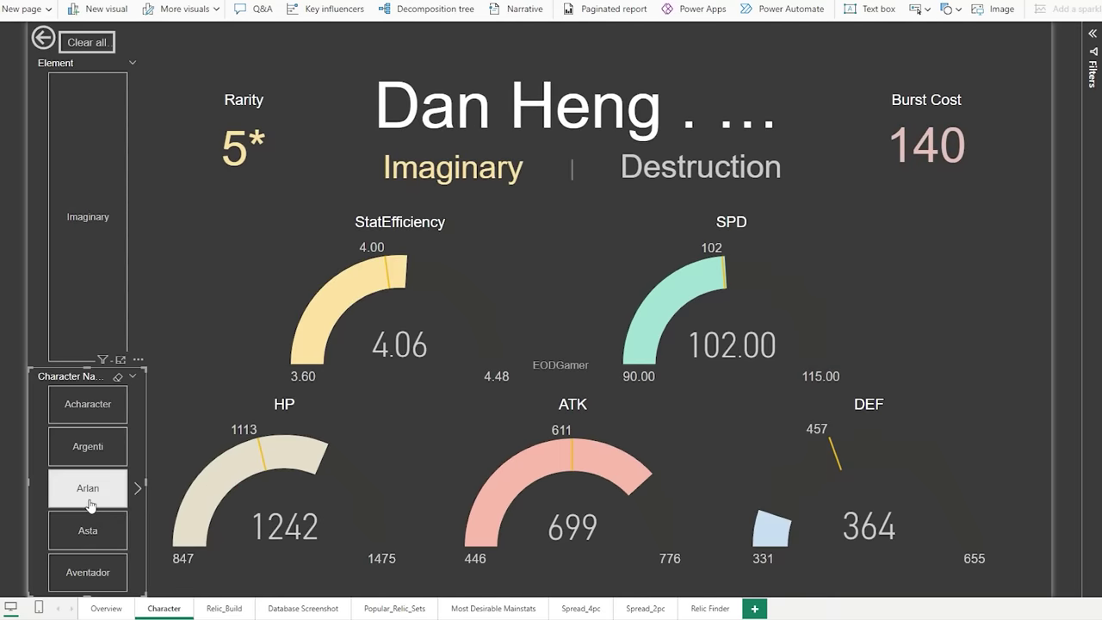
{"action": "left_click", "coordinate": [115, 417]}
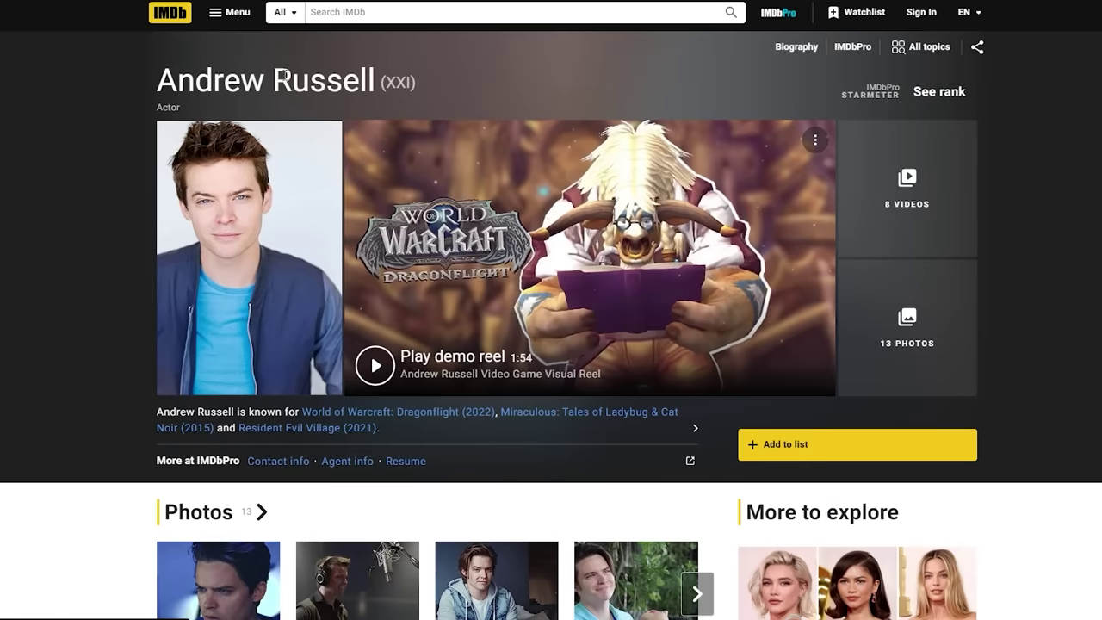
Step: Review the voice actor's acting credits on the IMDb profile page
{"action": "scroll", "coordinate": [584, 441], "scroll_direction": "down", "scroll_amount": 6}
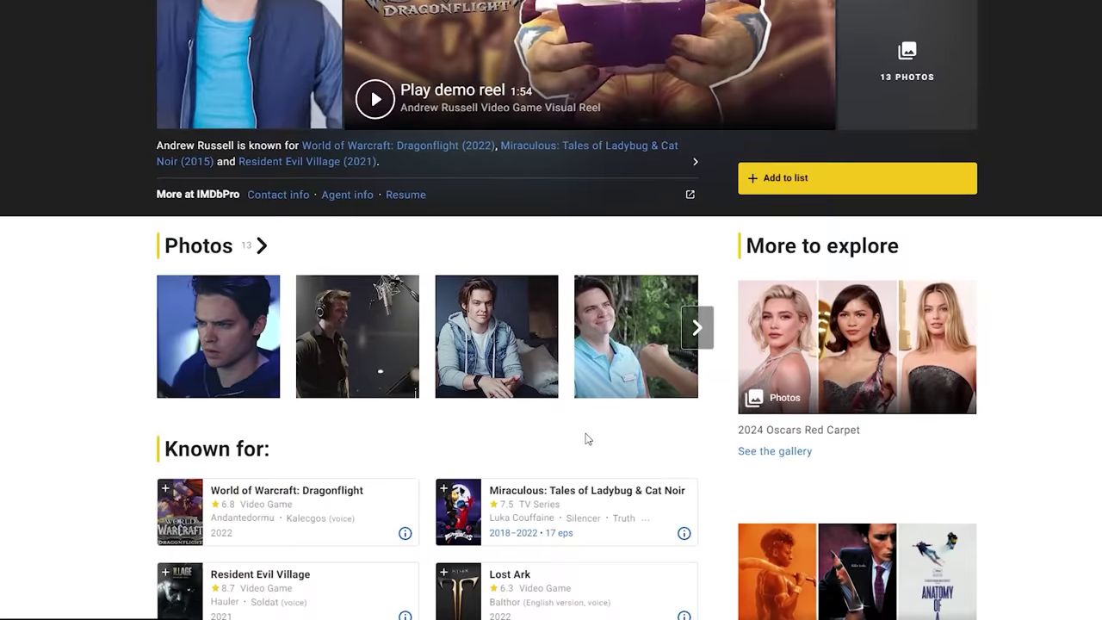
{"action": "scroll", "coordinate": [590, 439], "scroll_direction": "down", "scroll_amount": 3}
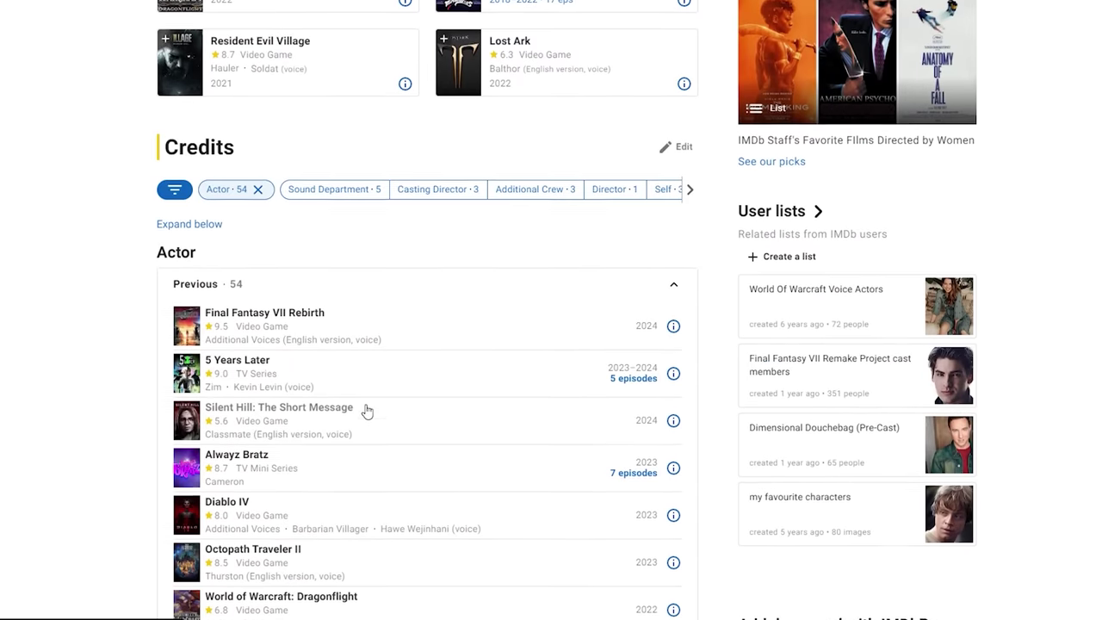
{"action": "scroll", "coordinate": [364, 411], "scroll_direction": "down", "scroll_amount": 2}
{"action": "scroll", "coordinate": [370, 398], "scroll_direction": "down", "scroll_amount": 1}
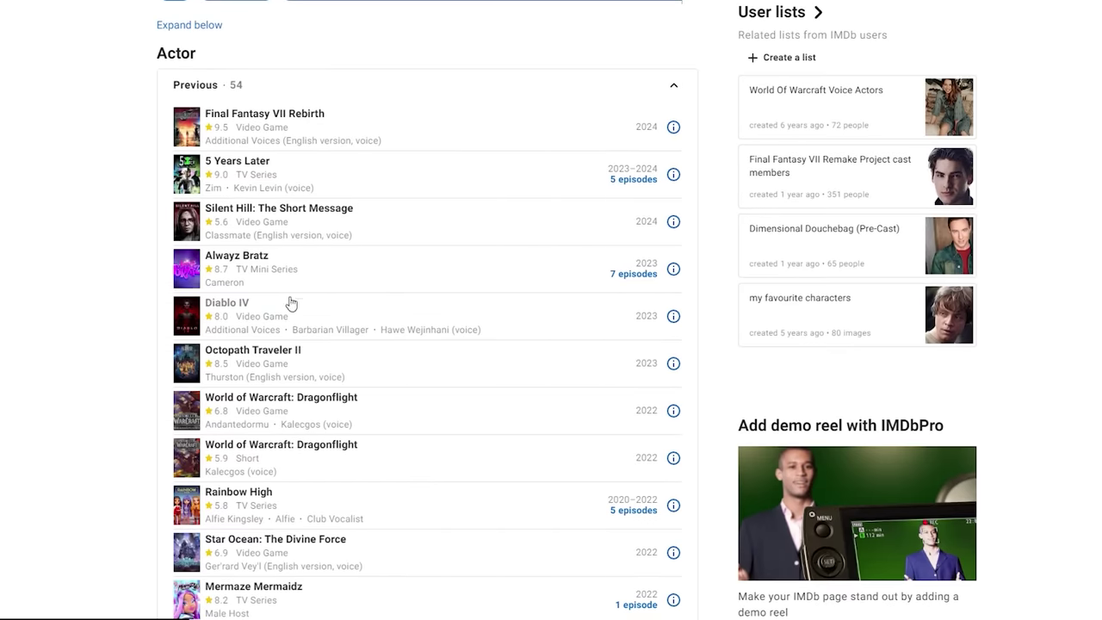
{"action": "scroll", "coordinate": [414, 332], "scroll_direction": "up", "scroll_amount": 1}
{"action": "scroll", "coordinate": [264, 342], "scroll_direction": "down", "scroll_amount": 2}
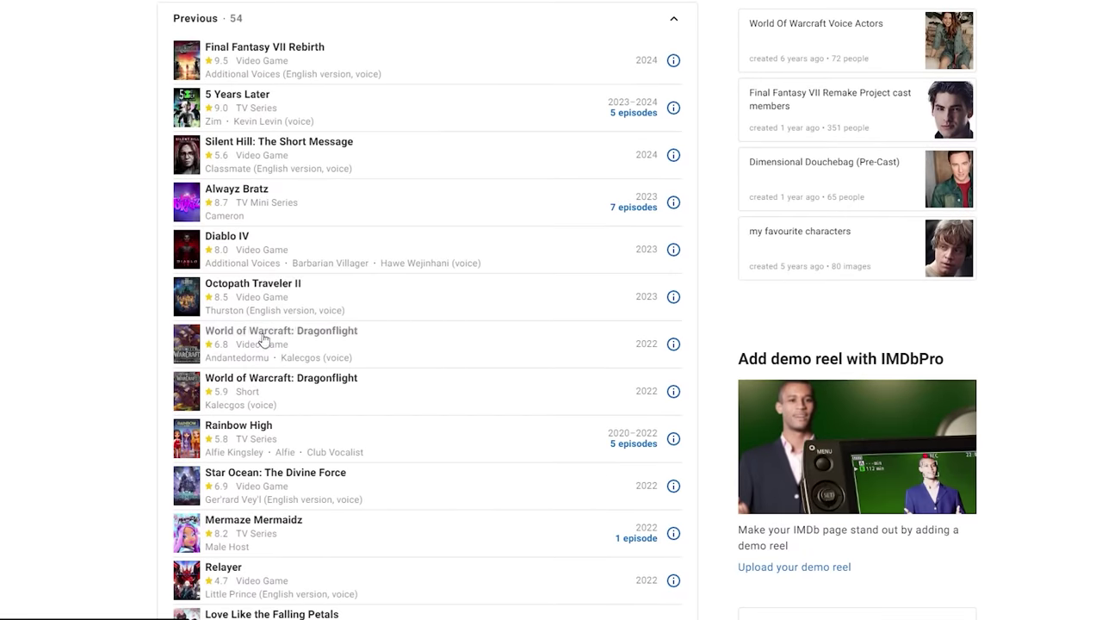
Step: Examine the voice actor's previous roles in the credits list, from the 2024 titles back to those from 2015
{"action": "scroll", "coordinate": [433, 333], "scroll_direction": "down", "scroll_amount": 1}
{"action": "scroll", "coordinate": [370, 327], "scroll_direction": "down", "scroll_amount": 1}
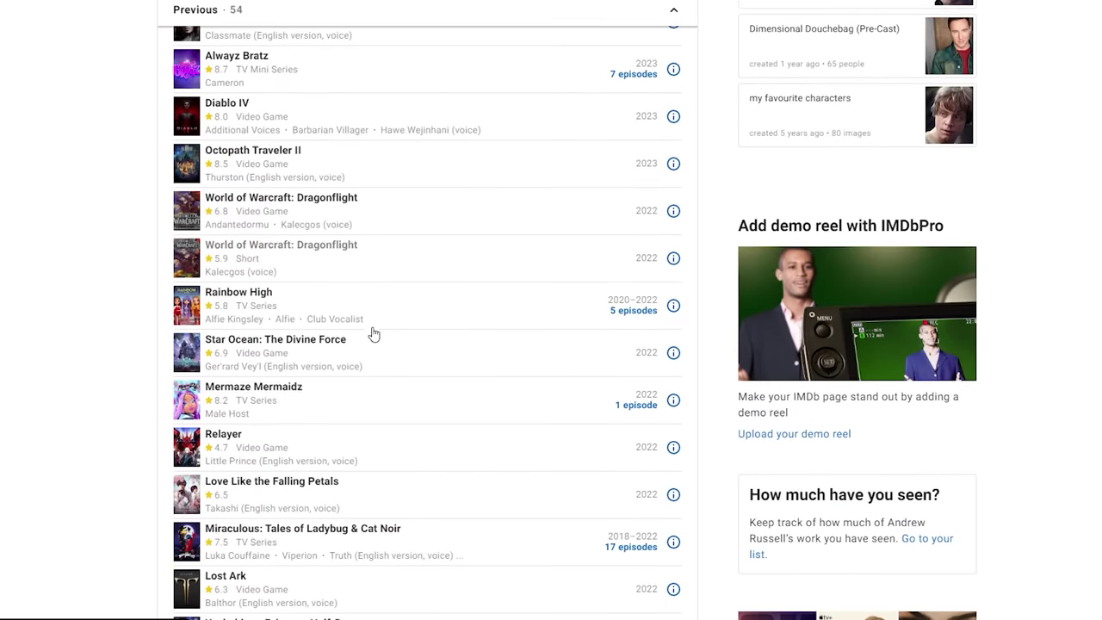
{"action": "scroll", "coordinate": [413, 370], "scroll_direction": "down", "scroll_amount": 1}
{"action": "scroll", "coordinate": [418, 387], "scroll_direction": "down", "scroll_amount": 2}
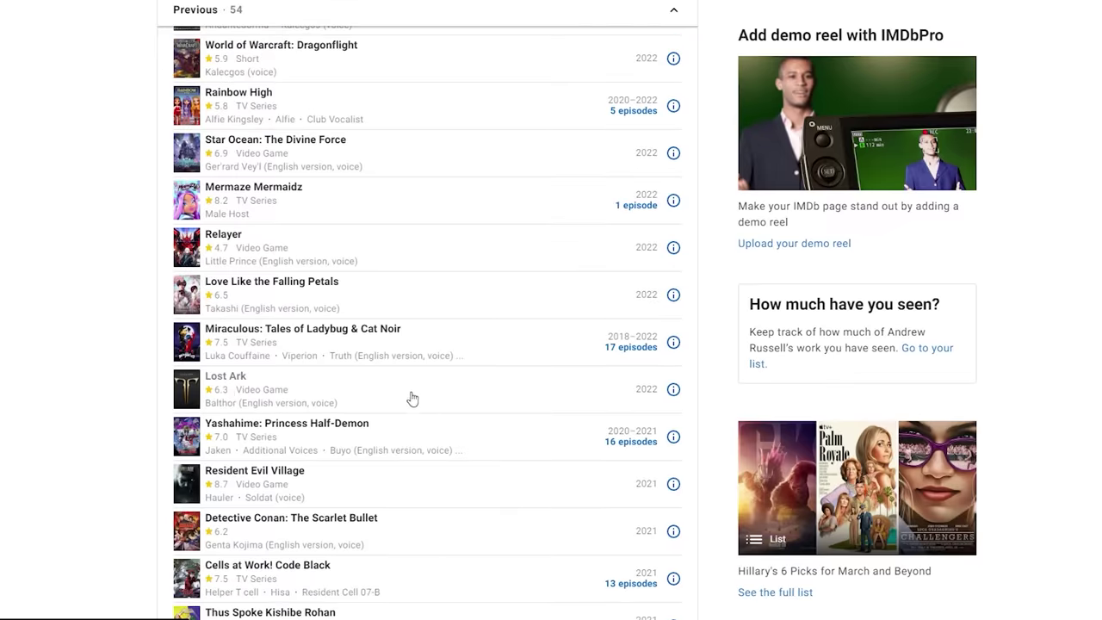
{"action": "scroll", "coordinate": [502, 401], "scroll_direction": "down", "scroll_amount": 2}
{"action": "scroll", "coordinate": [370, 362], "scroll_direction": "down", "scroll_amount": 3}
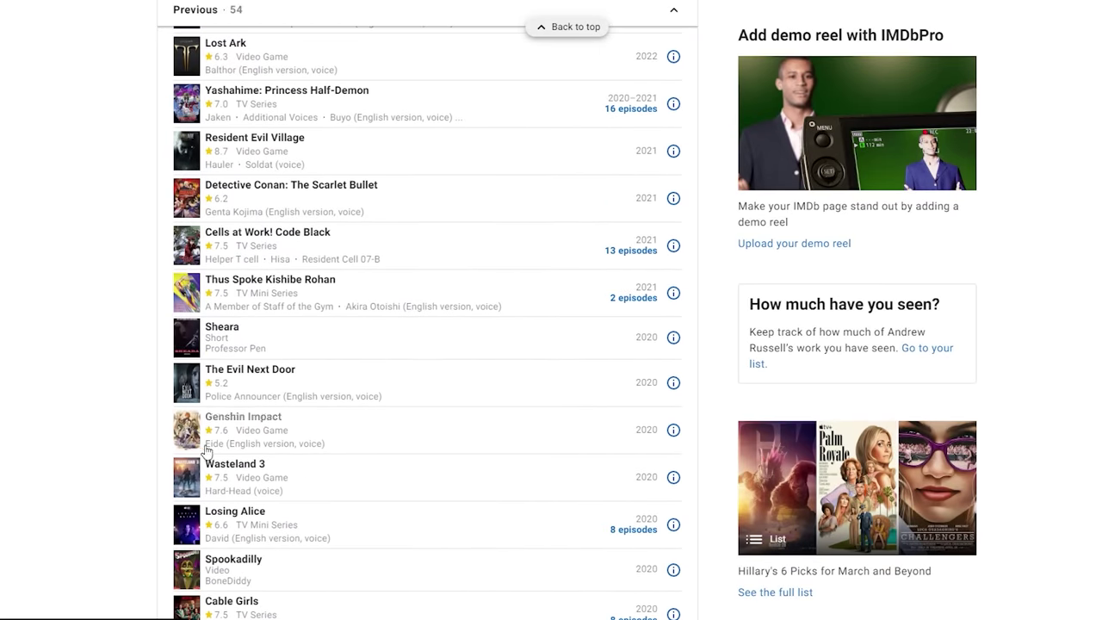
{"action": "scroll", "coordinate": [442, 456], "scroll_direction": "down", "scroll_amount": 3}
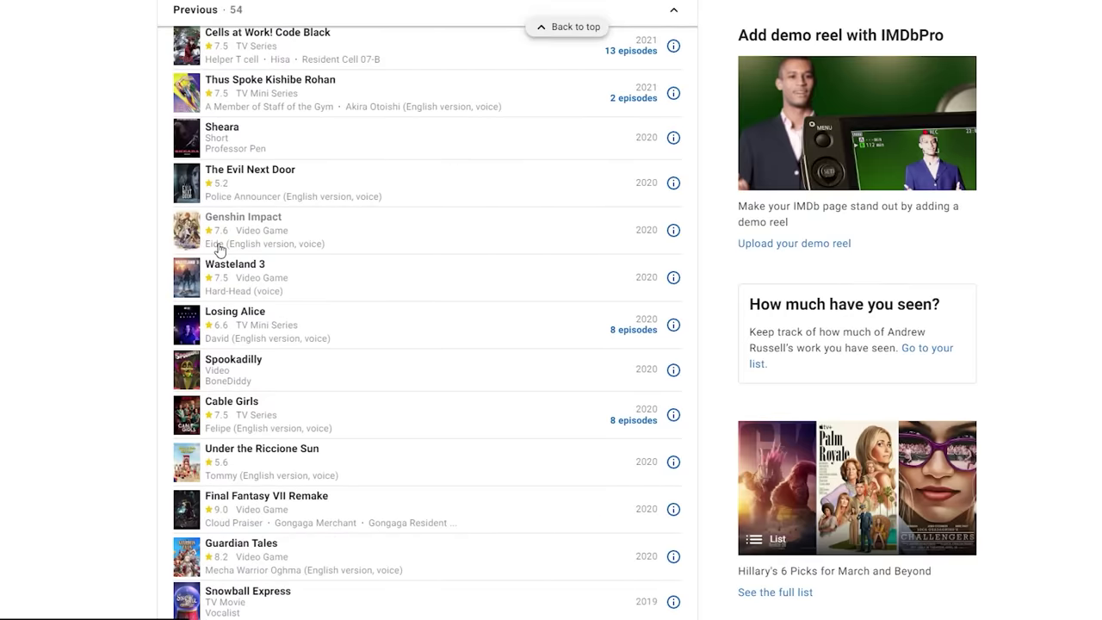
{"action": "scroll", "coordinate": [305, 253], "scroll_direction": "down", "scroll_amount": 5}
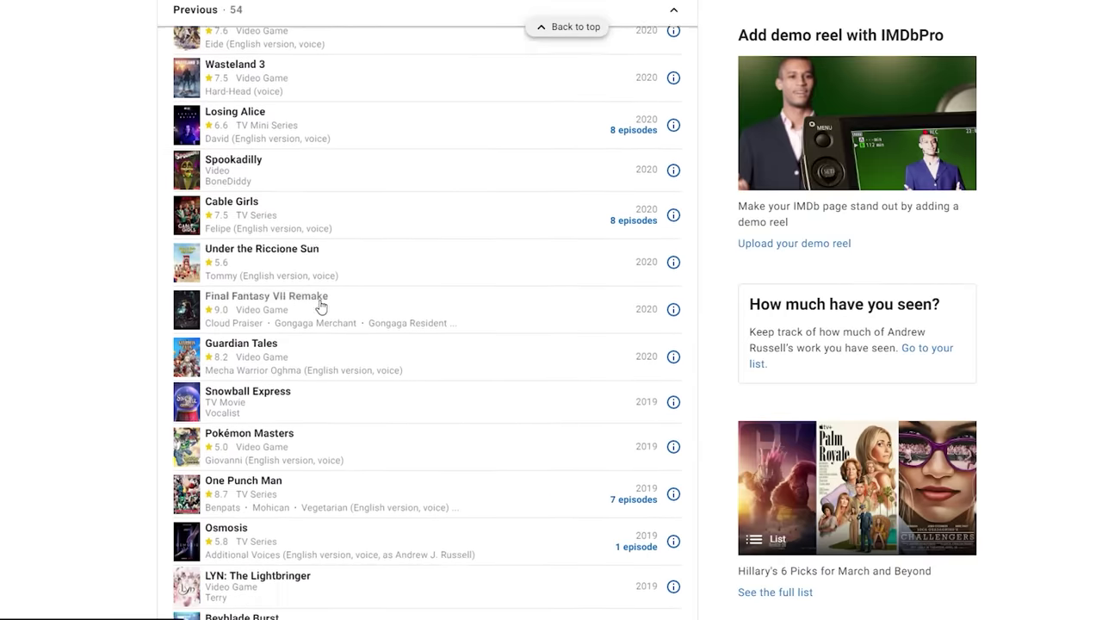
{"action": "scroll", "coordinate": [336, 338], "scroll_direction": "down", "scroll_amount": 6}
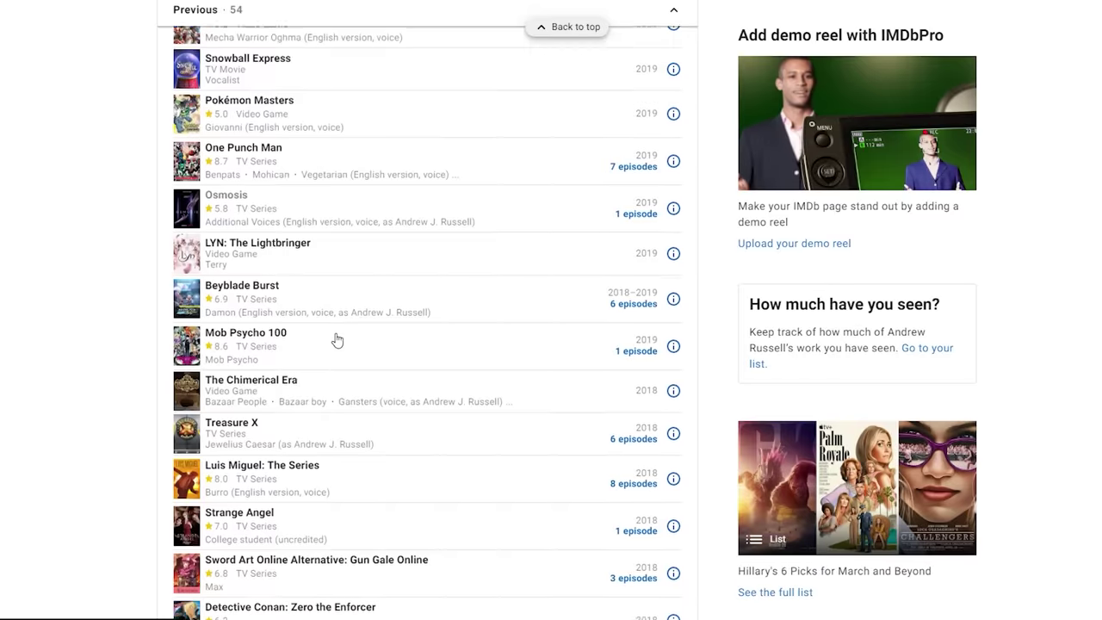
{"action": "scroll", "coordinate": [336, 340], "scroll_direction": "down", "scroll_amount": 5}
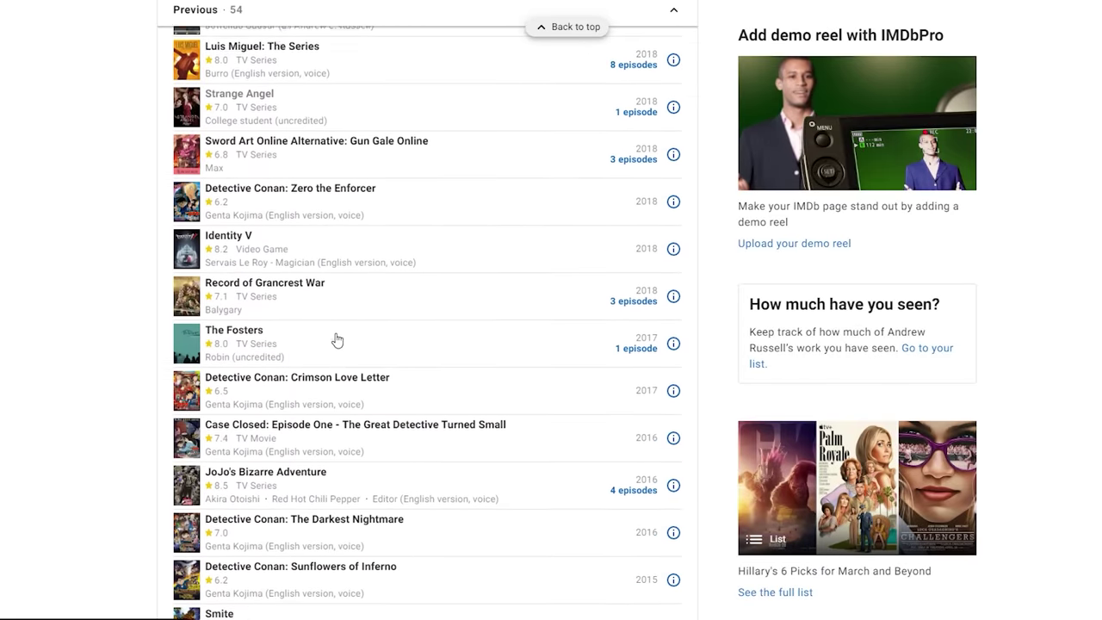
{"action": "scroll", "coordinate": [336, 340], "scroll_direction": "down", "scroll_amount": 1}
Step: Go back through the credits to the Known for section and the profile header of the voice actor's page
{"action": "scroll", "coordinate": [338, 340], "scroll_direction": "up", "scroll_amount": 20}
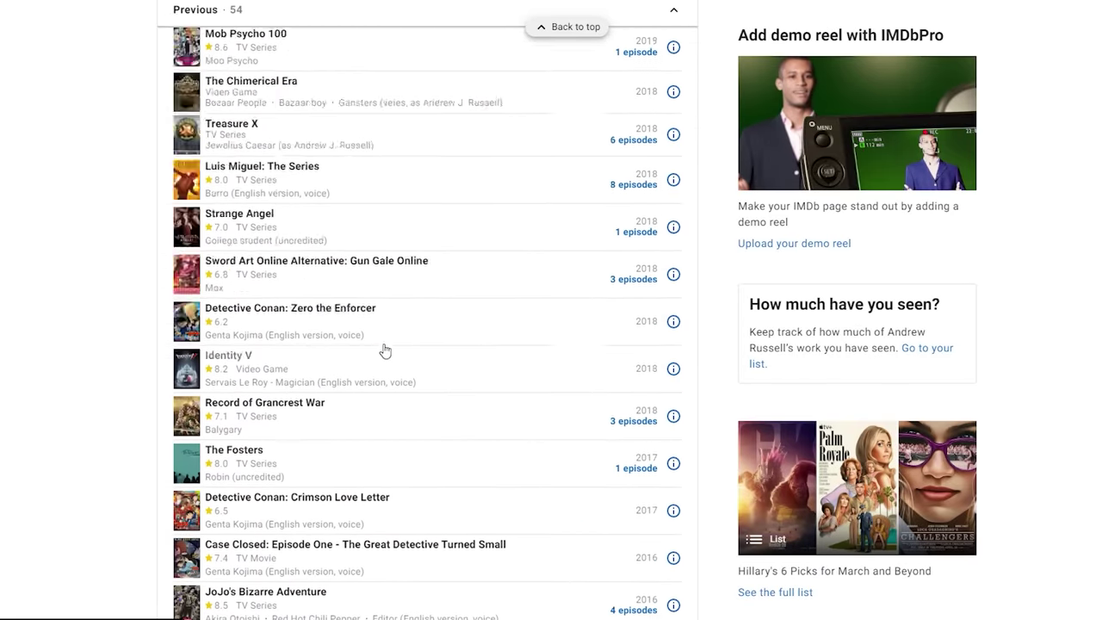
{"action": "scroll", "coordinate": [424, 295], "scroll_direction": "up", "scroll_amount": 16}
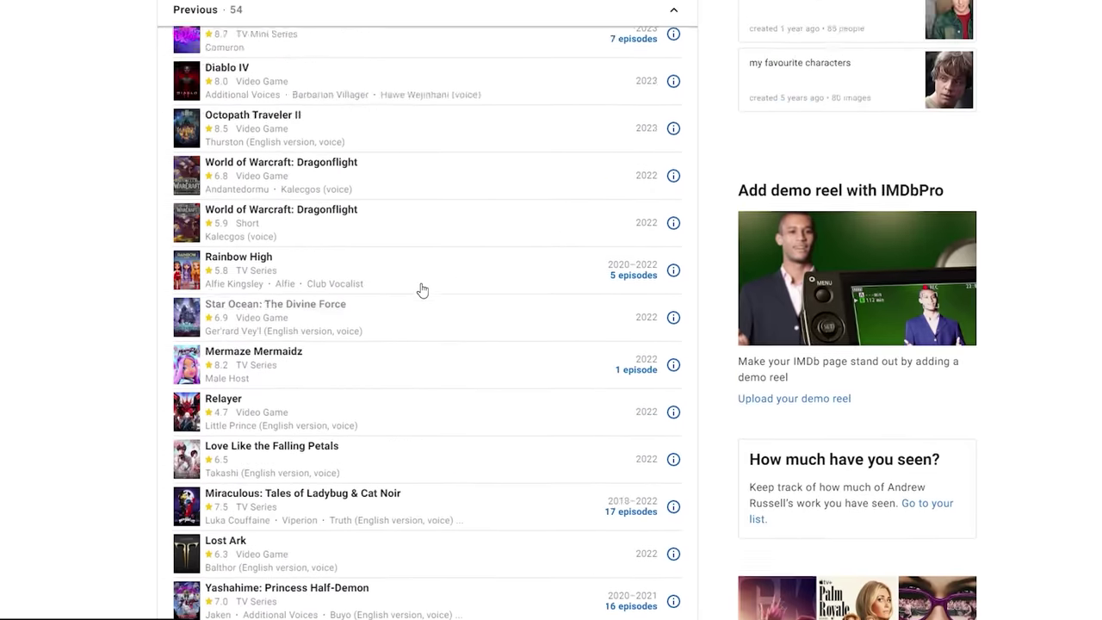
{"action": "scroll", "coordinate": [116, 455], "scroll_direction": "up", "scroll_amount": 4}
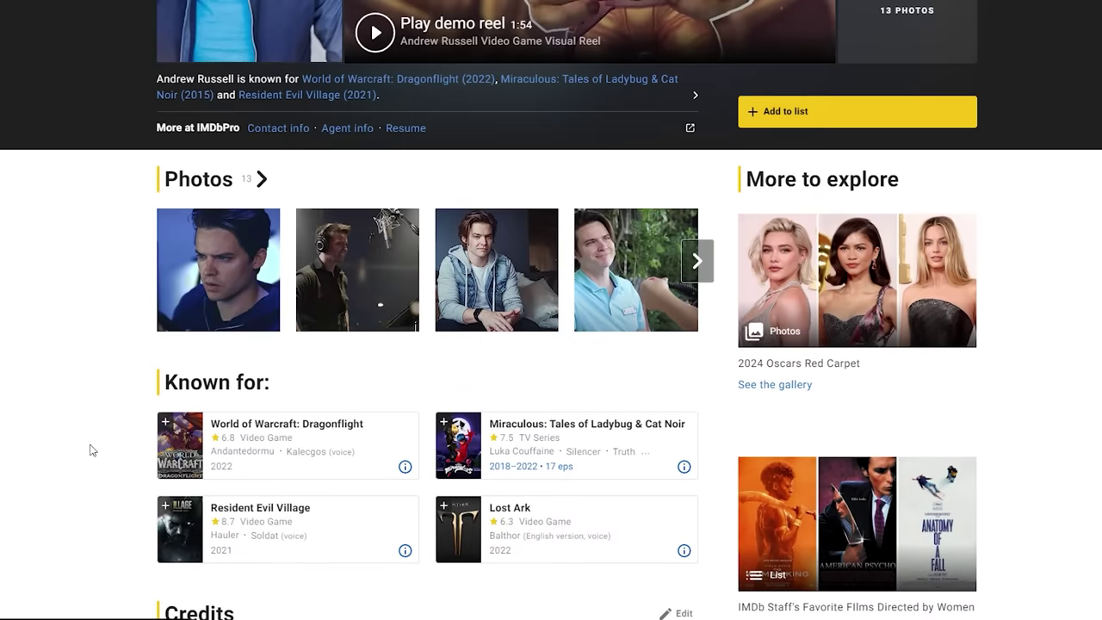
{"action": "scroll", "coordinate": [93, 450], "scroll_direction": "up", "scroll_amount": 5}
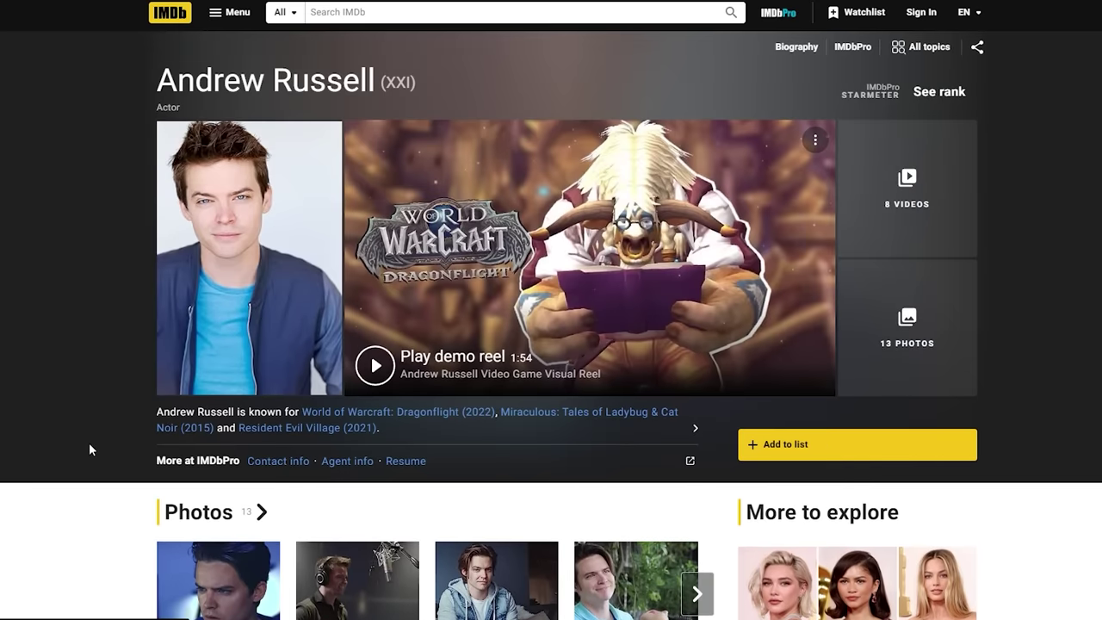